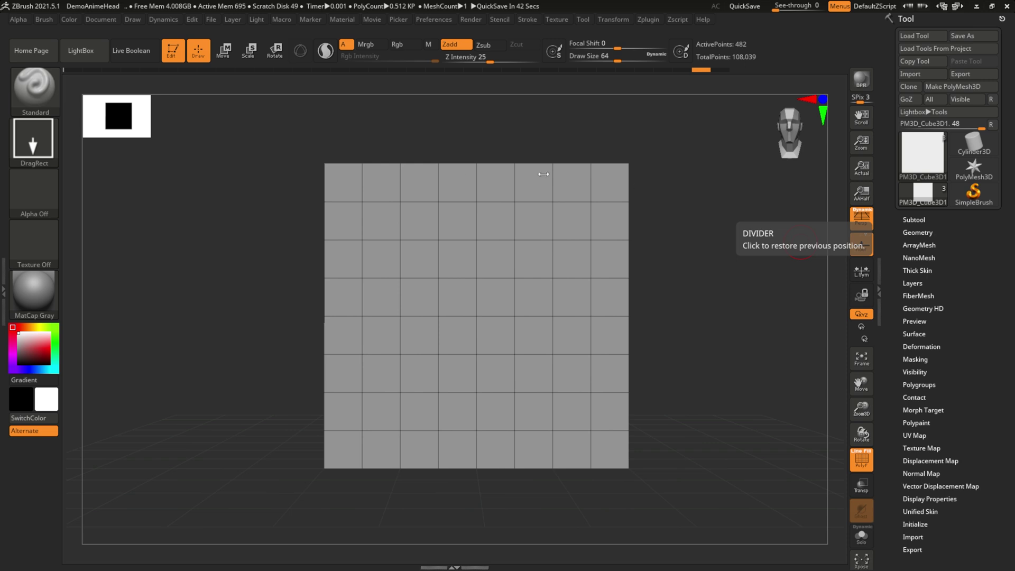
# Choose the SelectRect brush as the selection brush and isolate the upper four rows of the cube's polygons
pyautogui.click(33, 92)
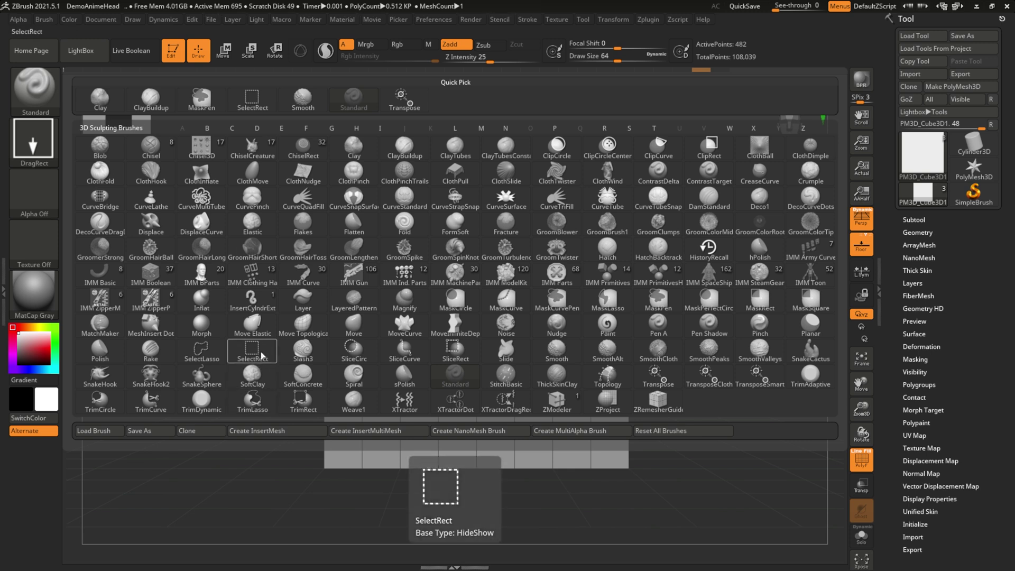
pyautogui.click(253, 351)
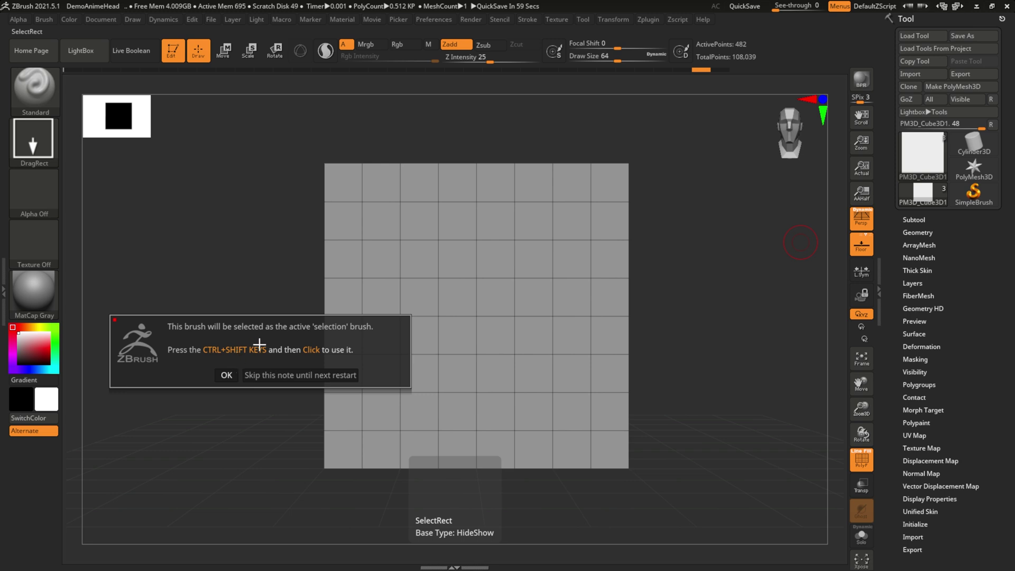
pyautogui.click(228, 375)
pyautogui.hotkey('ctrl', 'shift')
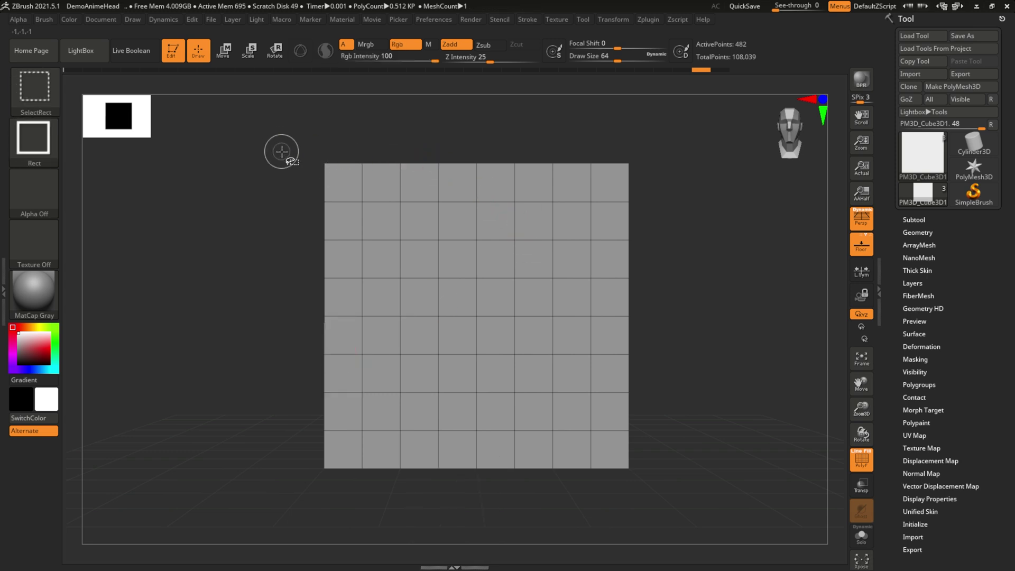
pyautogui.moveTo(264, 136)
pyautogui.keyDown('ctrl'); pyautogui.keyDown('shift'); pyautogui.mouseDown()
pyautogui.moveTo(288, 158)
pyautogui.moveTo(716, 352)
pyautogui.mouseUp(); pyautogui.keyUp('shift'); pyautogui.keyUp('ctrl')
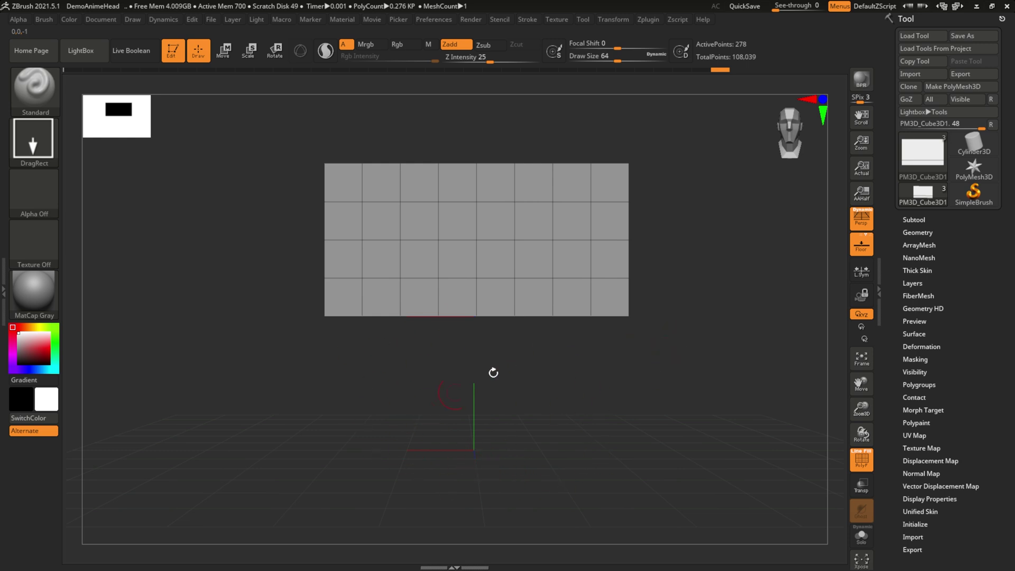
# Mask the visible upper half of the cube, remove that mask, and unhide the rest of the mesh
pyautogui.press('ctrl')
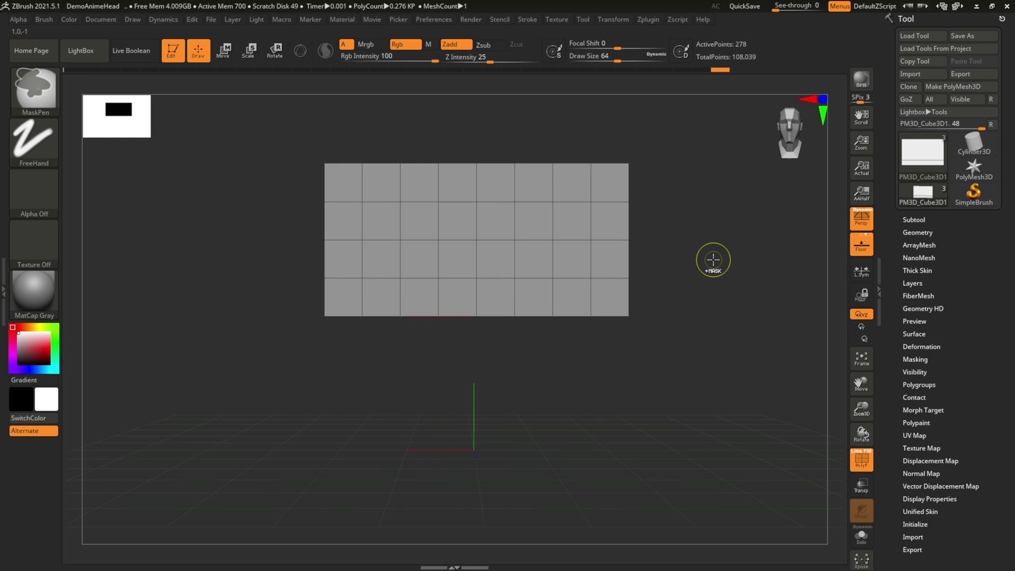
pyautogui.keyDown('ctrl'); pyautogui.click(714, 261); pyautogui.keyUp('ctrl')
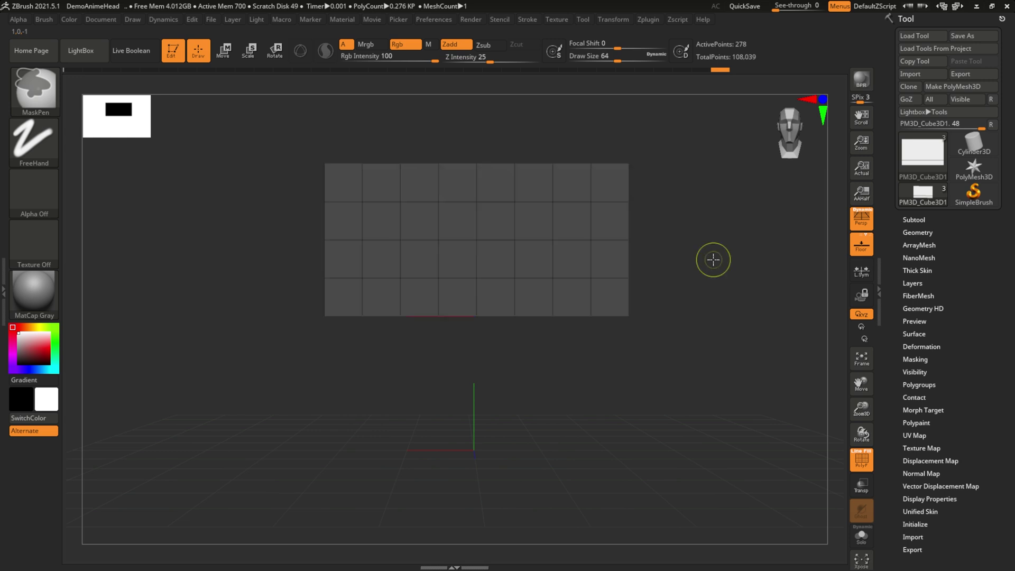
pyautogui.keyDown('ctrl'); pyautogui.click(713, 265); pyautogui.keyUp('ctrl')
pyautogui.keyDown('ctrl'); pyautogui.click(711, 267); pyautogui.keyUp('ctrl')
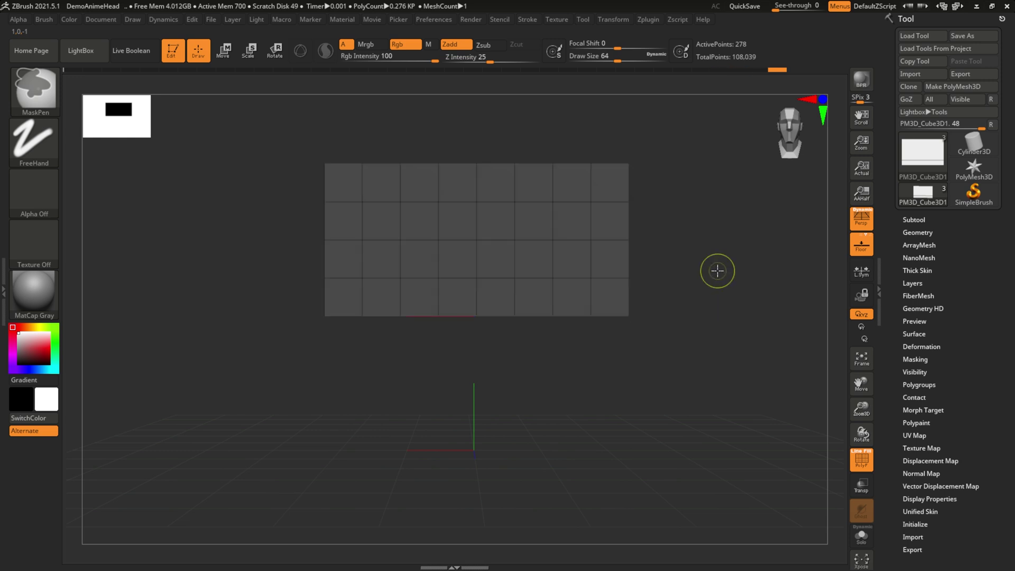
pyautogui.keyDown('ctrl'); pyautogui.click(685, 222); pyautogui.keyUp('ctrl')
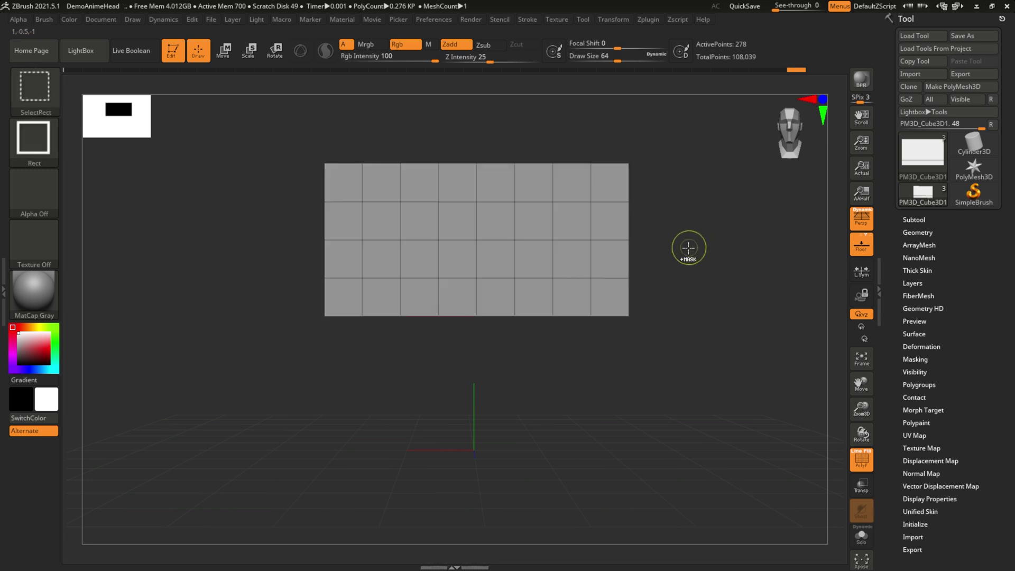
pyautogui.keyDown('ctrl'); pyautogui.keyDown('shift'); pyautogui.click(694, 244); pyautogui.keyUp('shift'); pyautogui.keyUp('ctrl')
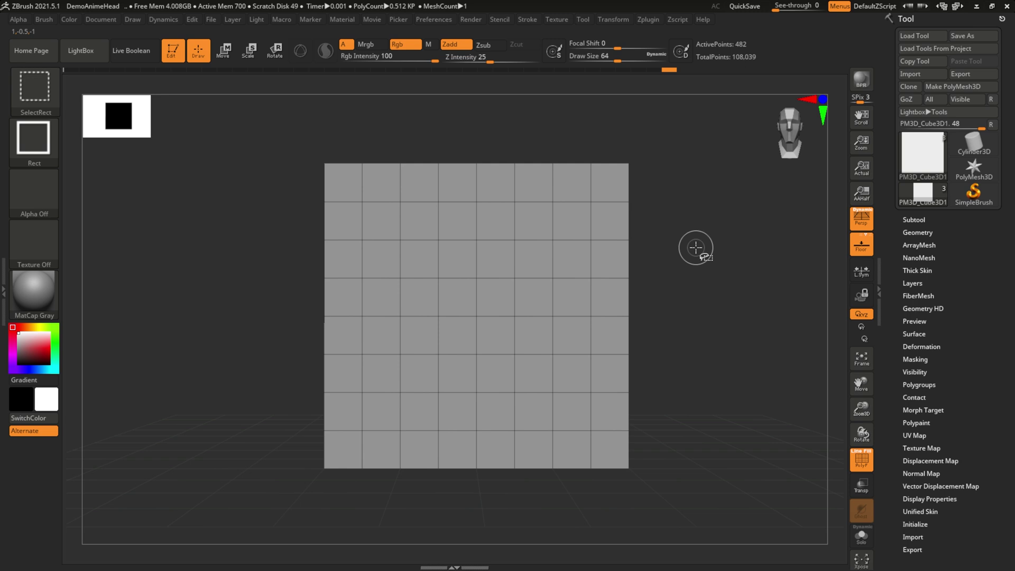
# Undo the unhiding of the cube's lower half and mask the visible upper half
pyautogui.press('ctrl')
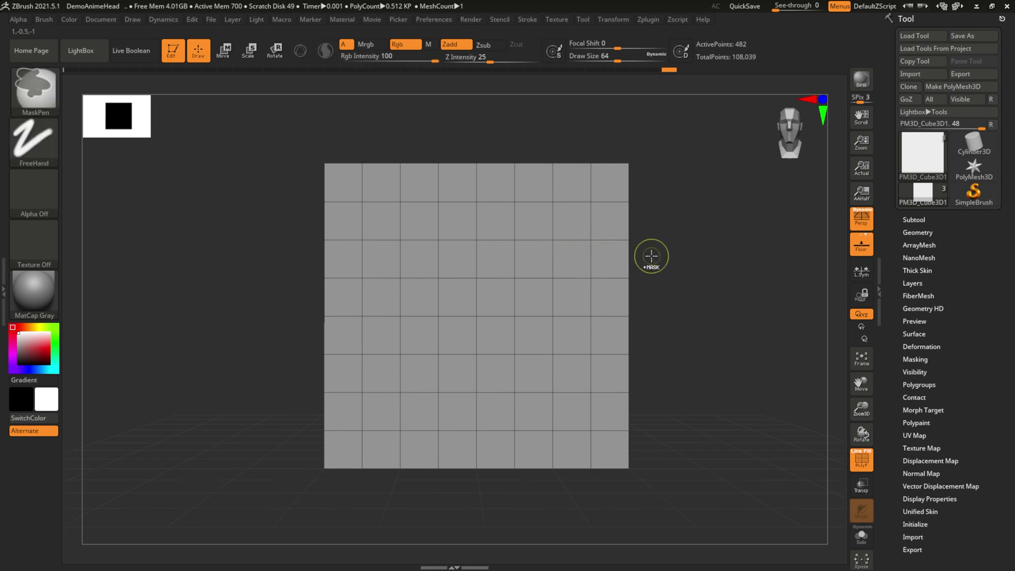
pyautogui.moveTo(654, 302)
pyautogui.mouseDown()
pyautogui.moveTo(734, 303)
pyautogui.moveTo(724, 307)
pyautogui.mouseUp()
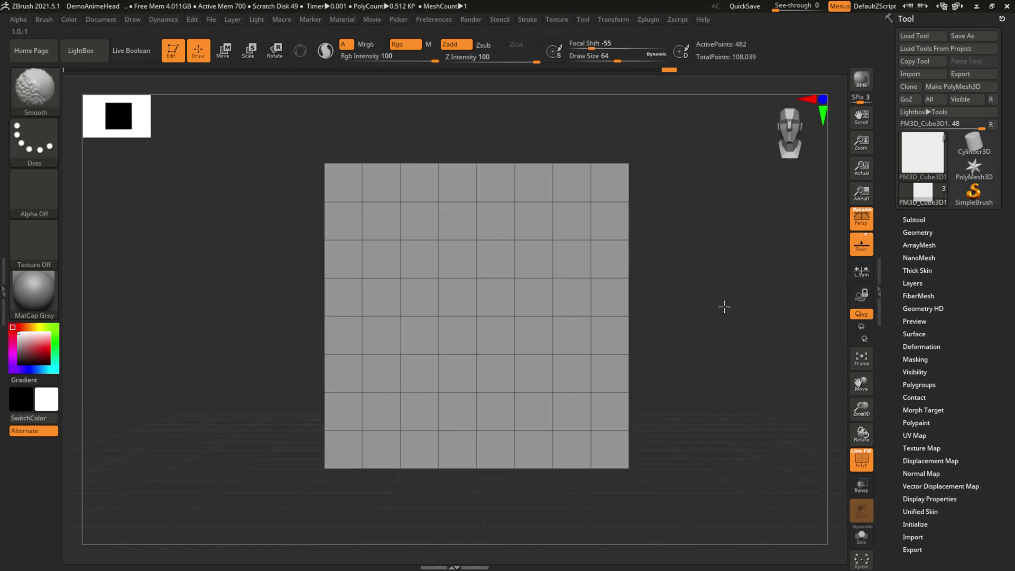
pyautogui.hotkey('ctrl', 'z')
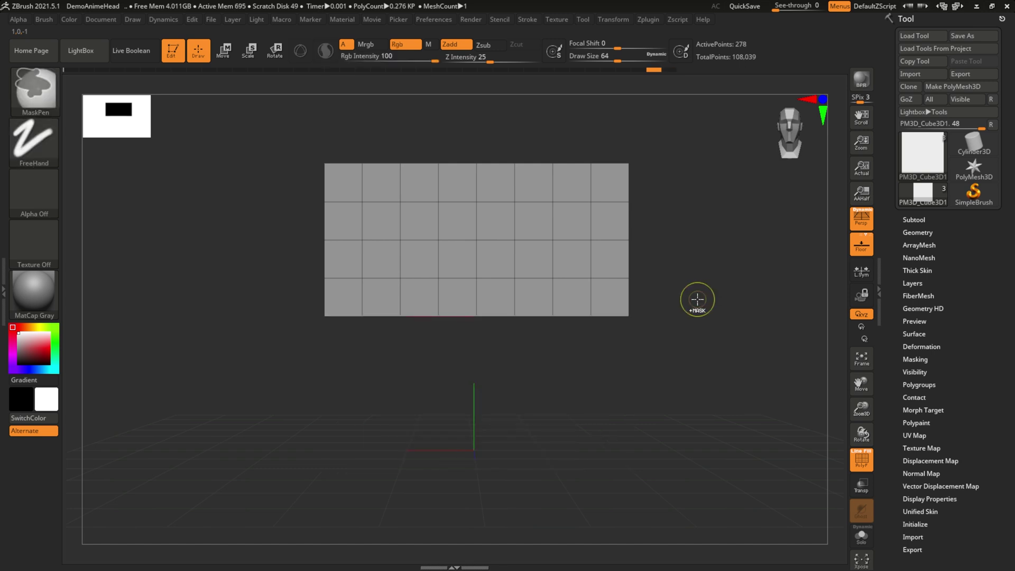
pyautogui.keyDown('ctrl'); pyautogui.click(711, 287); pyautogui.keyUp('ctrl')
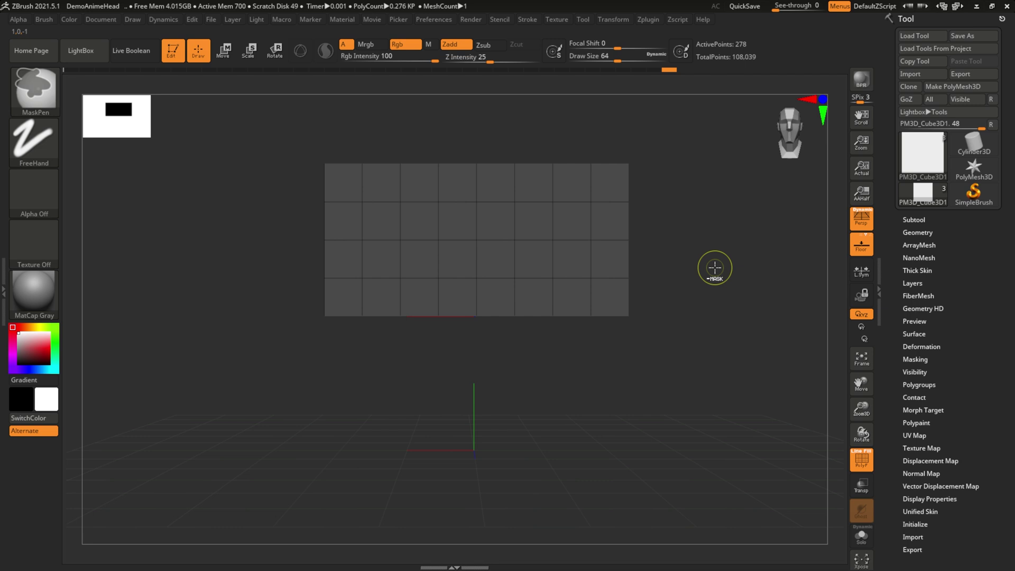
# Bring back the whole unmasked cube and isolate its top three polygon rows with a rectangular selection
pyautogui.press('shift')
pyautogui.moveTo(707, 272)
pyautogui.keyDown('shift'); pyautogui.mouseDown()
pyautogui.moveTo(628, 222)
pyautogui.moveTo(657, 205)
pyautogui.mouseUp(); pyautogui.keyUp('shift')
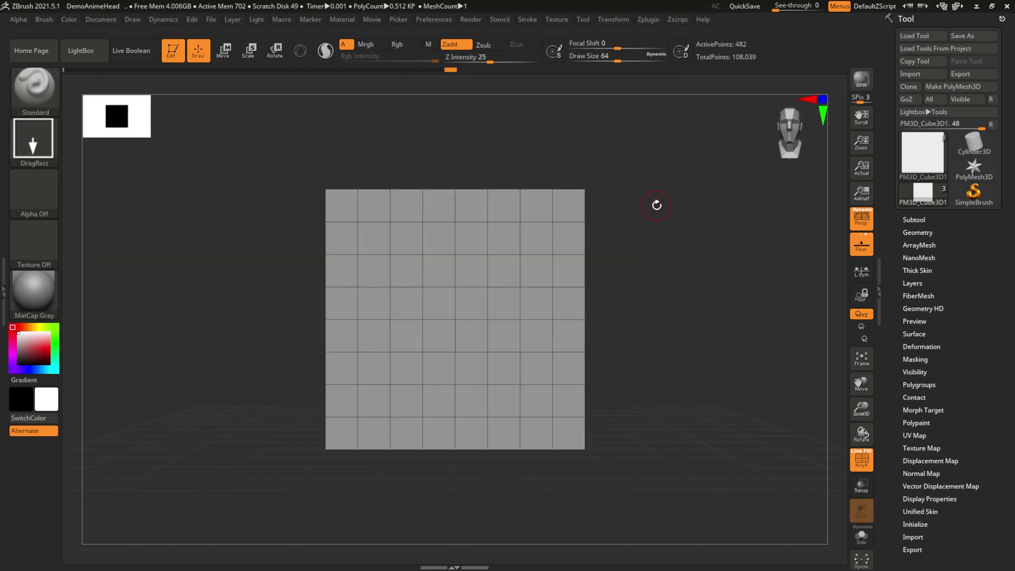
pyautogui.hotkey('ctrl', 'shift')
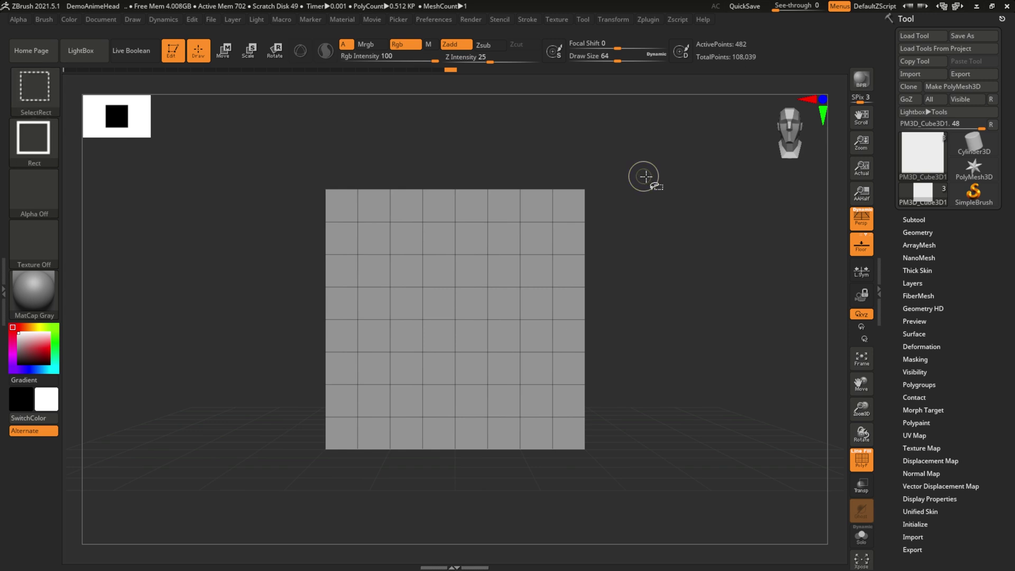
pyautogui.keyDown('ctrl'); pyautogui.keyDown('shift'); pyautogui.moveTo(653, 166); pyautogui.dragTo(289, 314); pyautogui.keyUp('shift'); pyautogui.keyUp('ctrl')
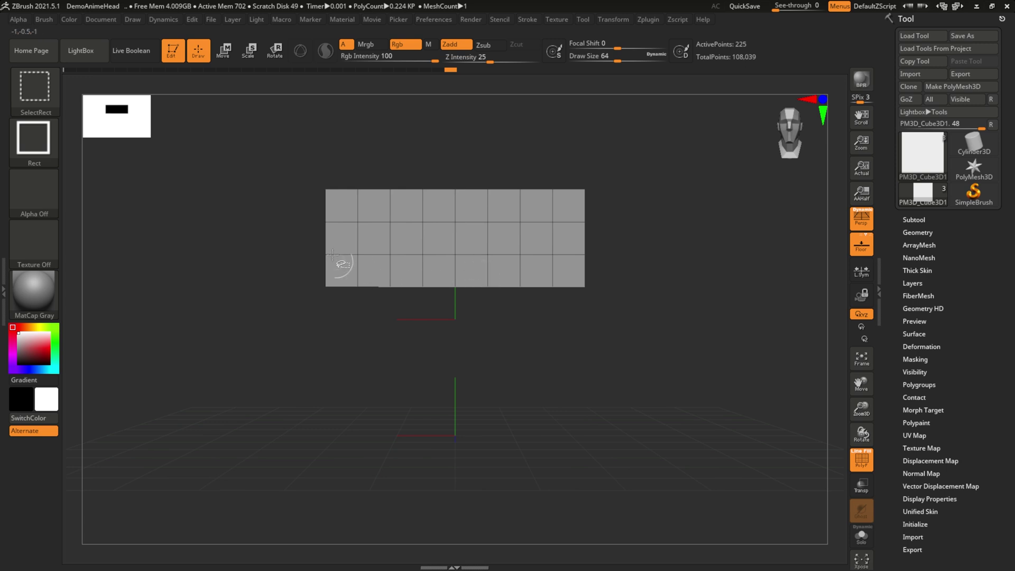
# Invert the visibility to show the cube's lower five rows, and unhide the whole cube
pyautogui.keyDown('ctrl'); pyautogui.keyDown('shift'); pyautogui.click(568, 268); pyautogui.keyUp('shift'); pyautogui.keyUp('ctrl')
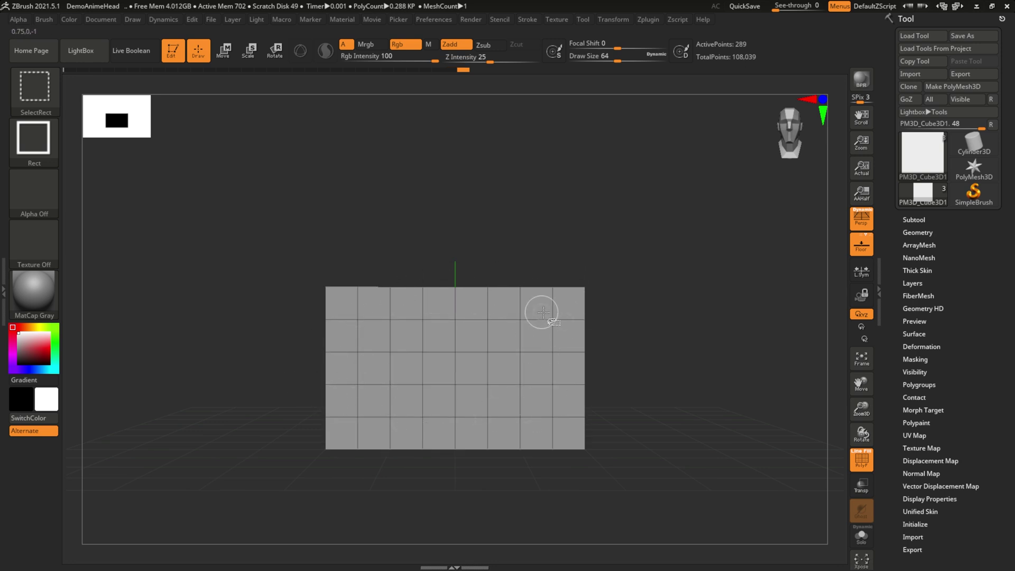
pyautogui.keyDown('ctrl'); pyautogui.keyDown('shift'); pyautogui.click(636, 272); pyautogui.keyUp('shift'); pyautogui.keyUp('ctrl')
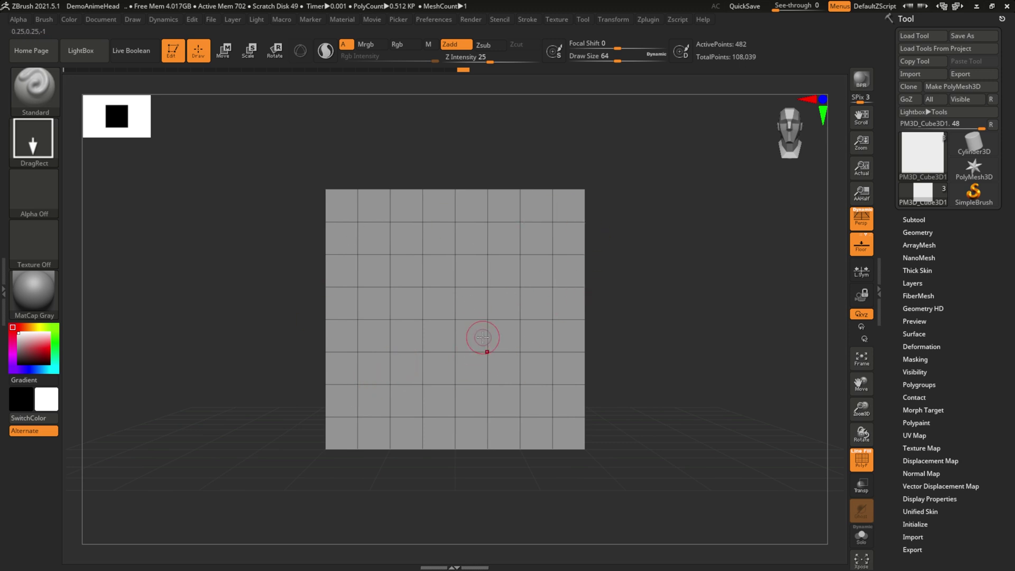
# Choose the SelectLasso brush and isolate an irregular, stepped group of polygons around the cube's upper-right corner
pyautogui.click(35, 88)
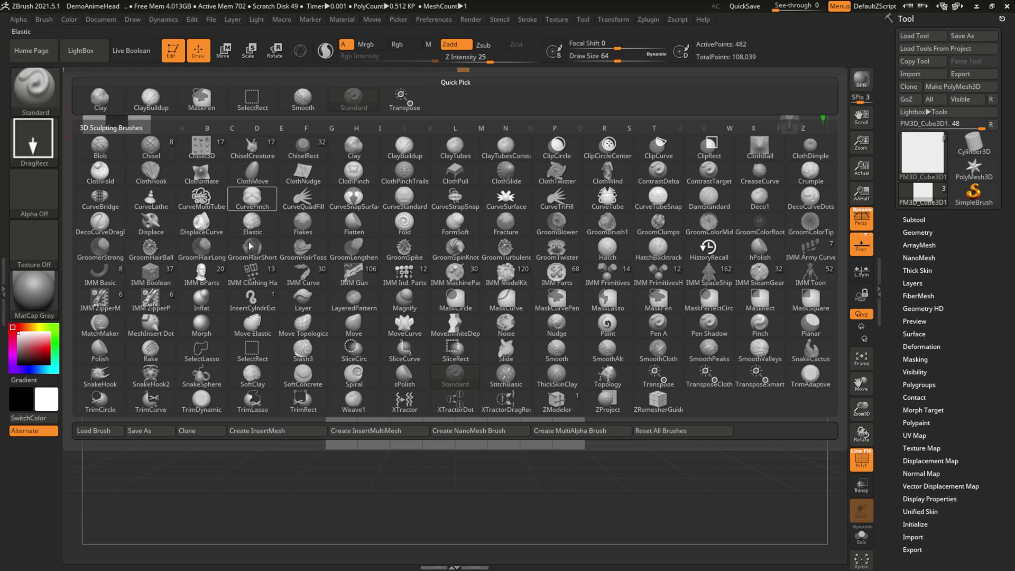
pyautogui.click(206, 361)
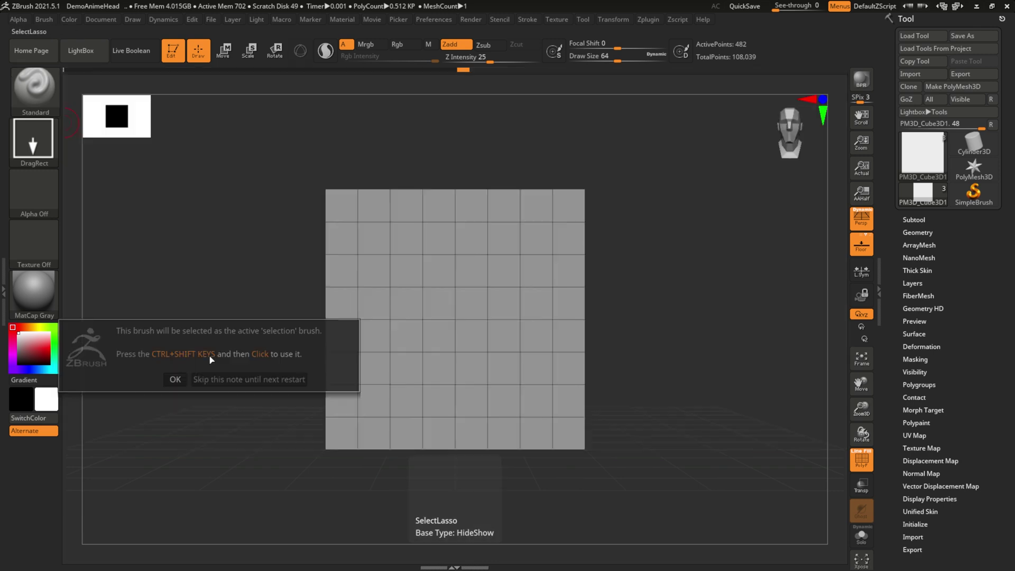
pyautogui.click(175, 379)
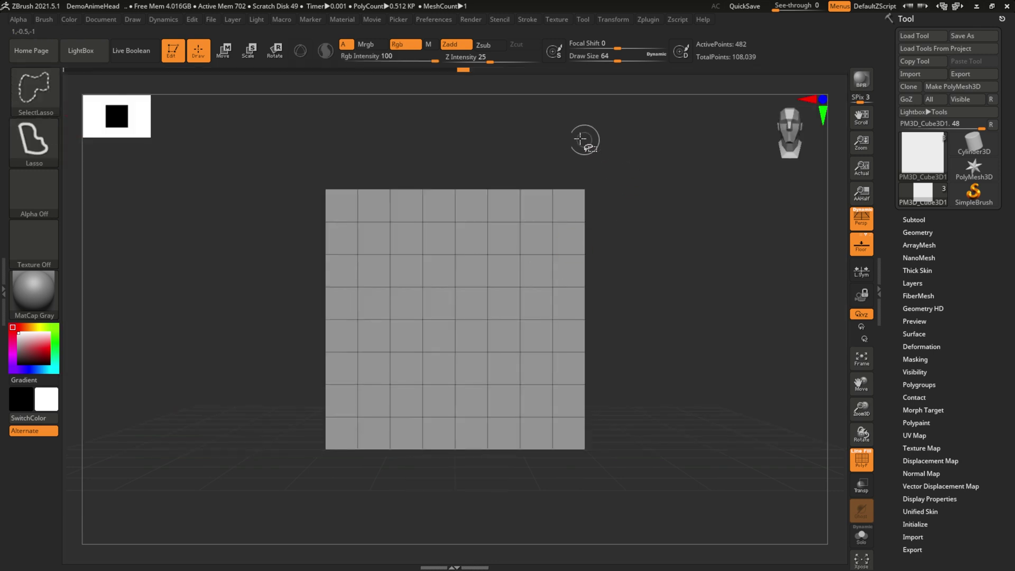
pyautogui.moveTo(607, 145)
pyautogui.keyDown('ctrl'); pyautogui.keyDown('shift'); pyautogui.mouseDown()
pyautogui.moveTo(408, 159)
pyautogui.moveTo(544, 351)
pyautogui.mouseUp(); pyautogui.keyUp('shift'); pyautogui.keyUp('ctrl')
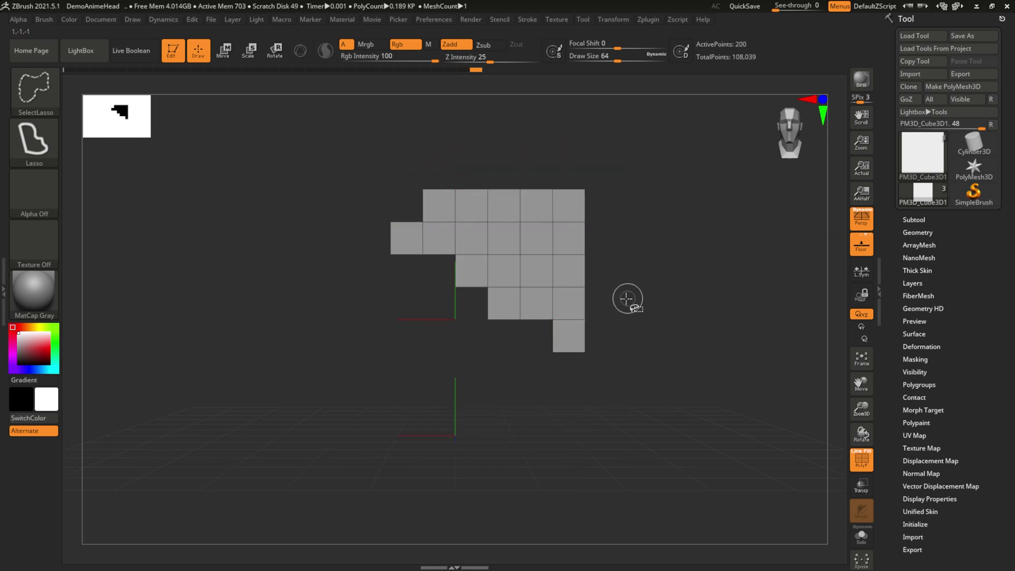
# Invert the visibility of the lassoed polygons and unhide the entire cube
pyautogui.keyDown('ctrl'); pyautogui.keyDown('shift'); pyautogui.click(550, 286); pyautogui.keyUp('shift'); pyautogui.keyUp('ctrl')
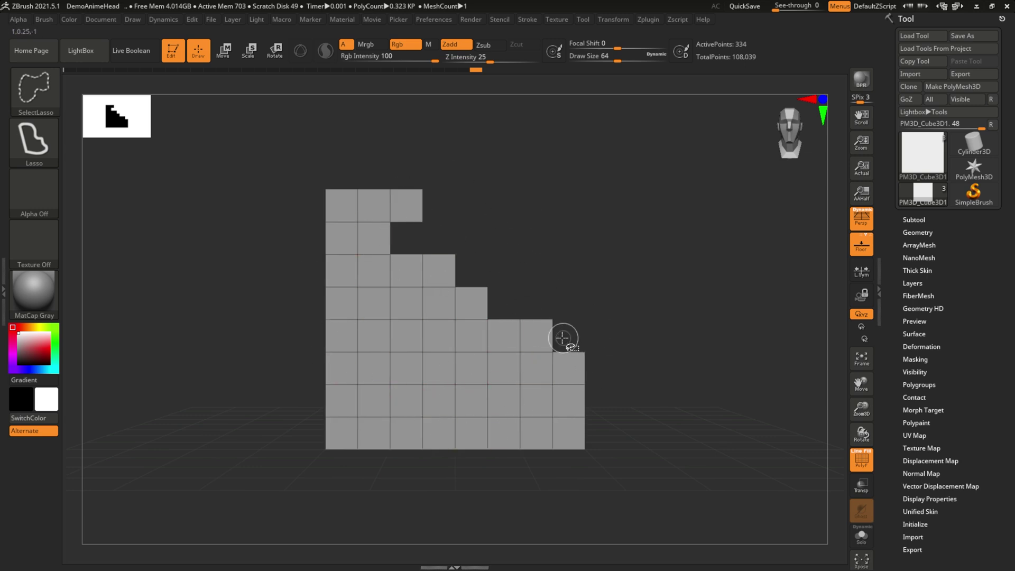
pyautogui.keyDown('ctrl'); pyautogui.keyDown('shift'); pyautogui.click(674, 300); pyautogui.keyUp('shift'); pyautogui.keyUp('ctrl')
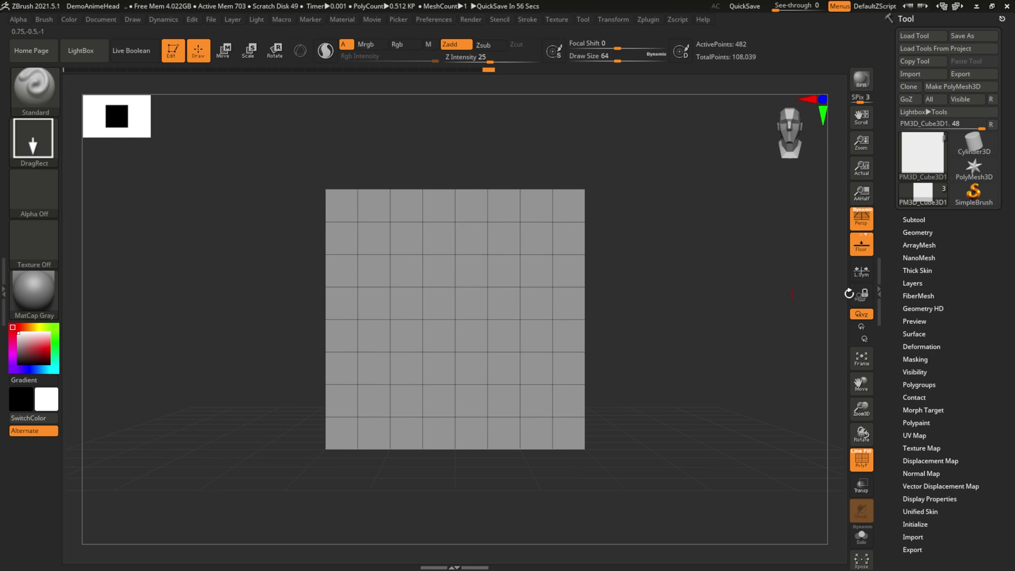
# Switch the sculpting brush to Blob and try a lasso selection beside the cube's upper-right corner
pyautogui.press('b')
pyautogui.press('b')
pyautogui.press('l')
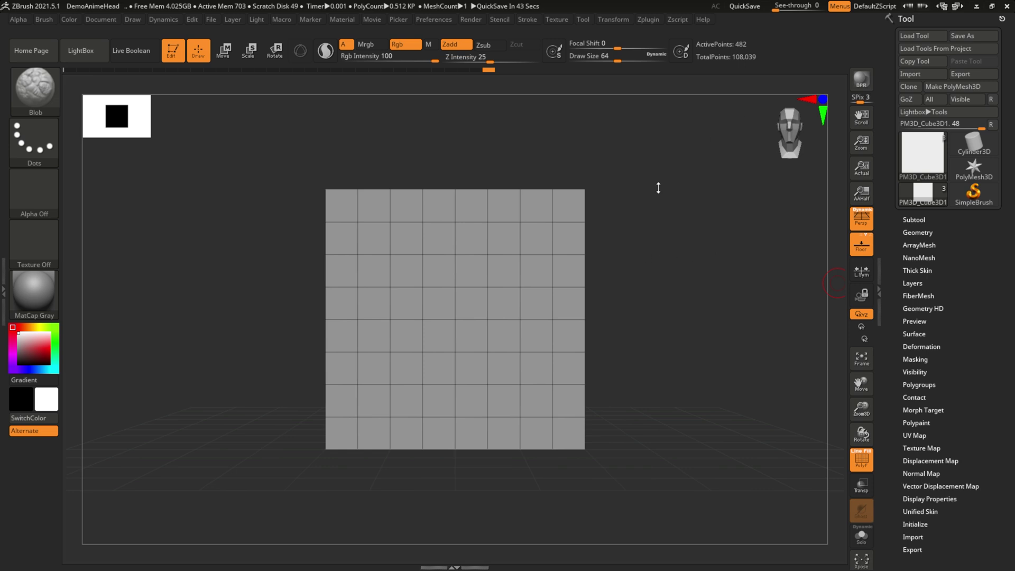
pyautogui.hotkey('ctrl', 'shift')
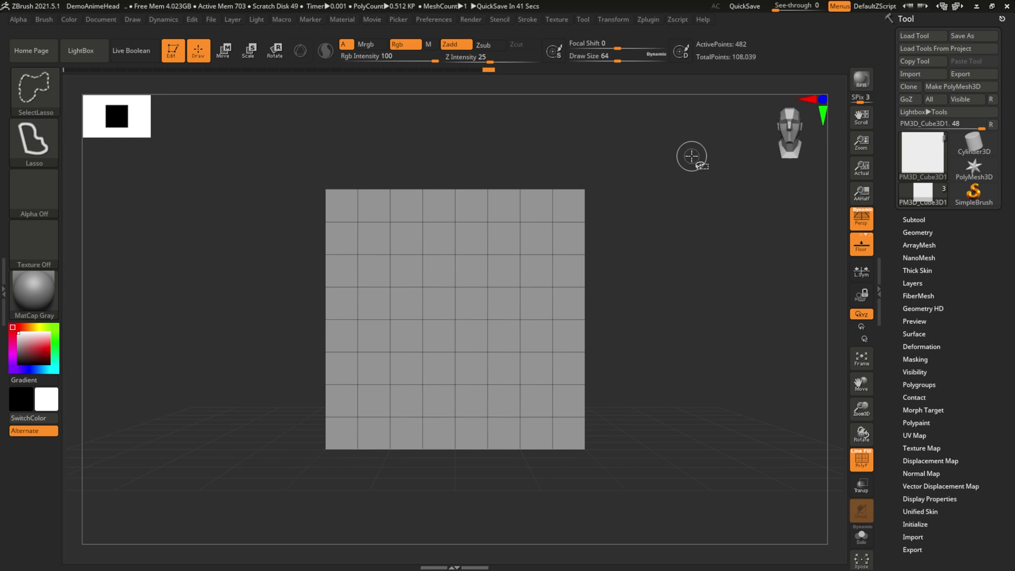
pyautogui.keyDown('ctrl'); pyautogui.keyDown('shift'); pyautogui.moveTo(691, 150); pyautogui.dragTo(595, 203); pyautogui.keyUp('shift'); pyautogui.keyUp('ctrl')
# Choose the SelectRect brush, isolate the cube's top three polygon rows in side view, and unhide the full cube
pyautogui.press('b')
pyautogui.click(253, 350)
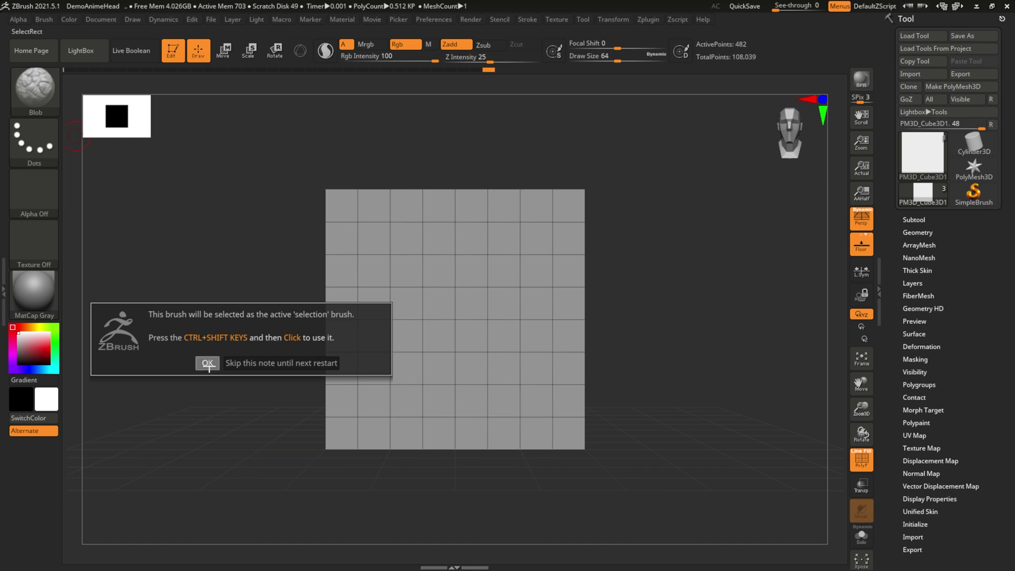
pyautogui.click(208, 364)
pyautogui.moveTo(707, 138)
pyautogui.mouseDown()
pyautogui.moveTo(380, 281)
pyautogui.moveTo(559, 163)
pyautogui.moveTo(370, 190)
pyautogui.mouseUp()
pyautogui.keyDown('ctrl'); pyautogui.keyDown('shift'); pyautogui.moveTo(335, 186); pyautogui.dragTo(682, 336); pyautogui.keyUp('shift'); pyautogui.keyUp('ctrl')
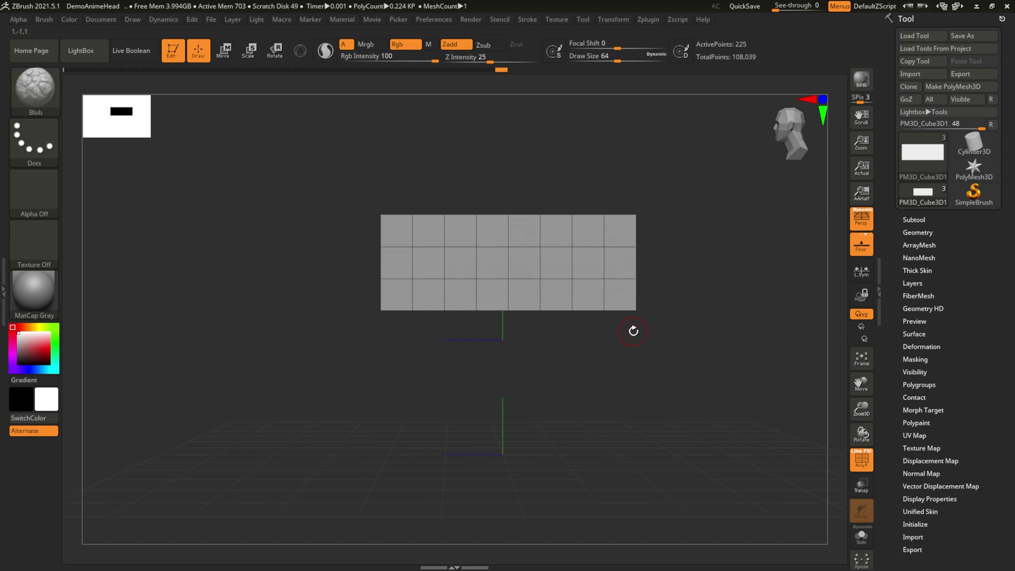
pyautogui.press('ctrl')
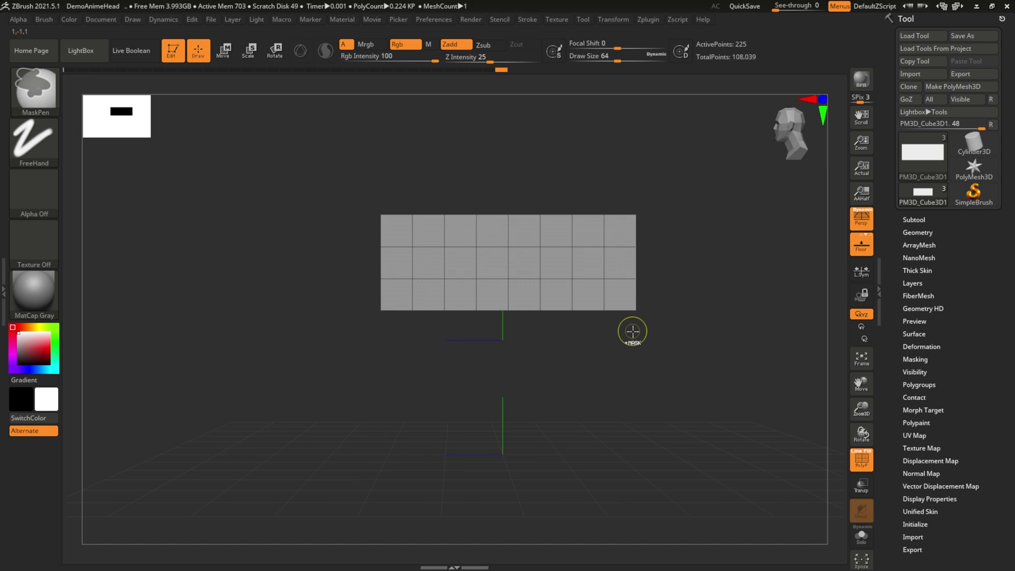
pyautogui.hotkey('ctrl', 'shift')
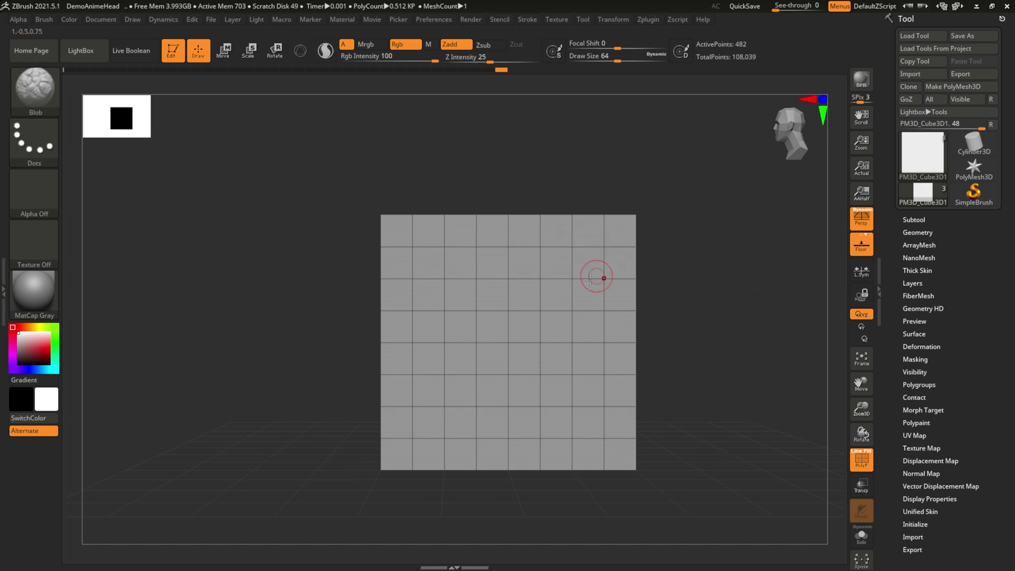
# Choose the SelectLasso brush and isolate the cube's upper four polygon rows plus one face below them
pyautogui.press('b')
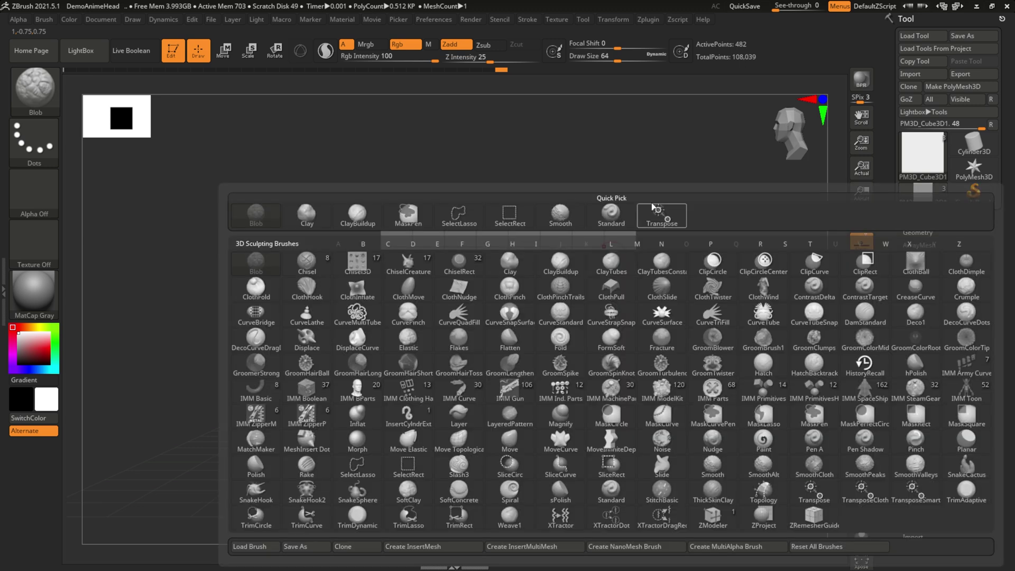
pyautogui.click(363, 478)
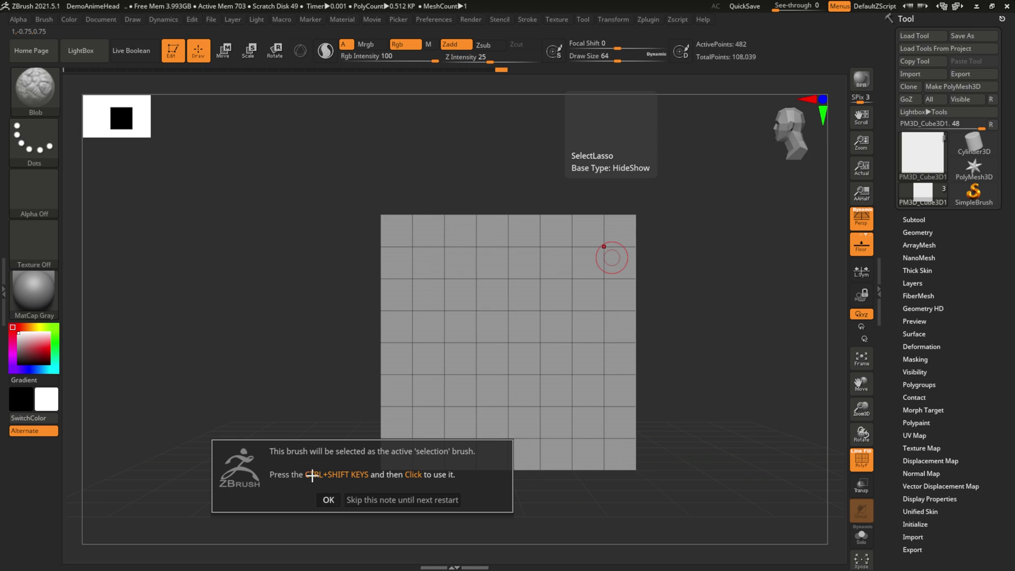
pyautogui.click(328, 500)
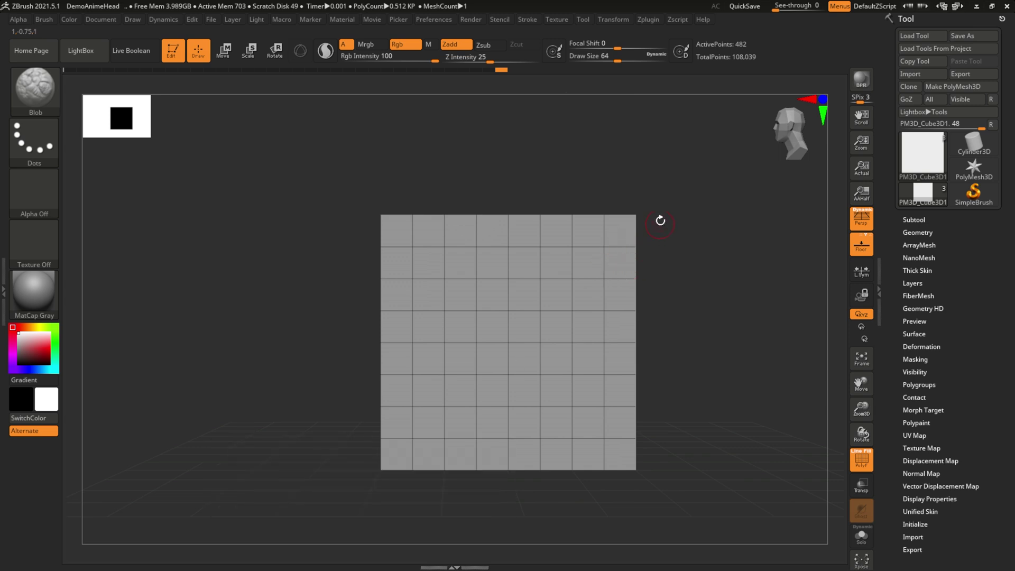
pyautogui.moveTo(703, 183)
pyautogui.keyDown('ctrl'); pyautogui.keyDown('shift'); pyautogui.mouseDown()
pyautogui.moveTo(371, 206)
pyautogui.moveTo(612, 360)
pyautogui.moveTo(669, 165)
pyautogui.mouseUp(); pyautogui.keyUp('shift'); pyautogui.keyUp('ctrl')
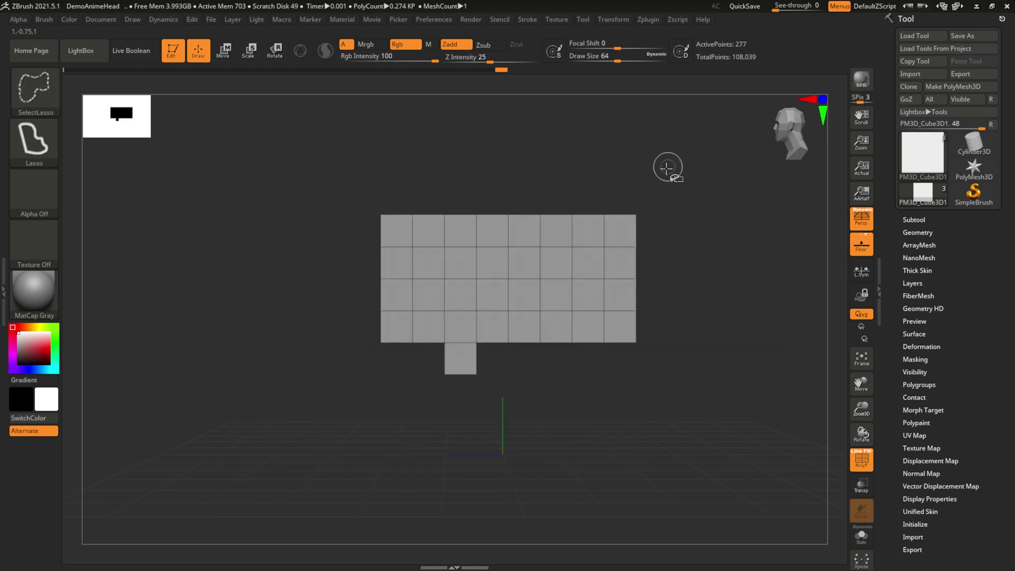
# Invert the visibility of the lasso-isolated polygons and undo that inversion
pyautogui.keyDown('ctrl'); pyautogui.keyDown('shift'); pyautogui.click(573, 290); pyautogui.keyUp('shift'); pyautogui.keyUp('ctrl')
pyautogui.hotkey('ctrl', 'z')
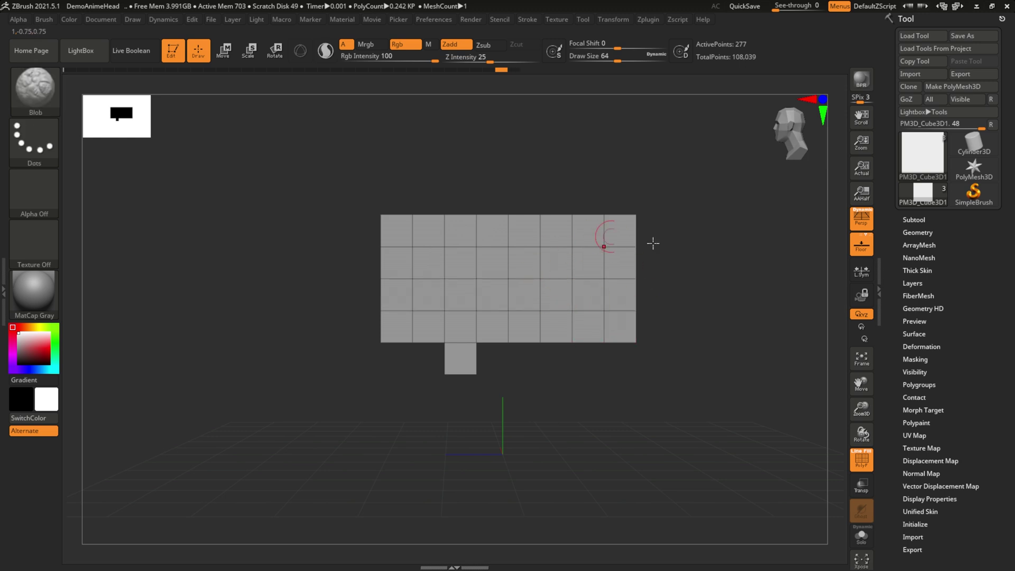
# Unhide the full cube and isolate its top three polygon rows in side view
pyautogui.keyDown('ctrl'); pyautogui.keyDown('shift'); pyautogui.click(517, 169); pyautogui.keyUp('shift'); pyautogui.keyUp('ctrl')
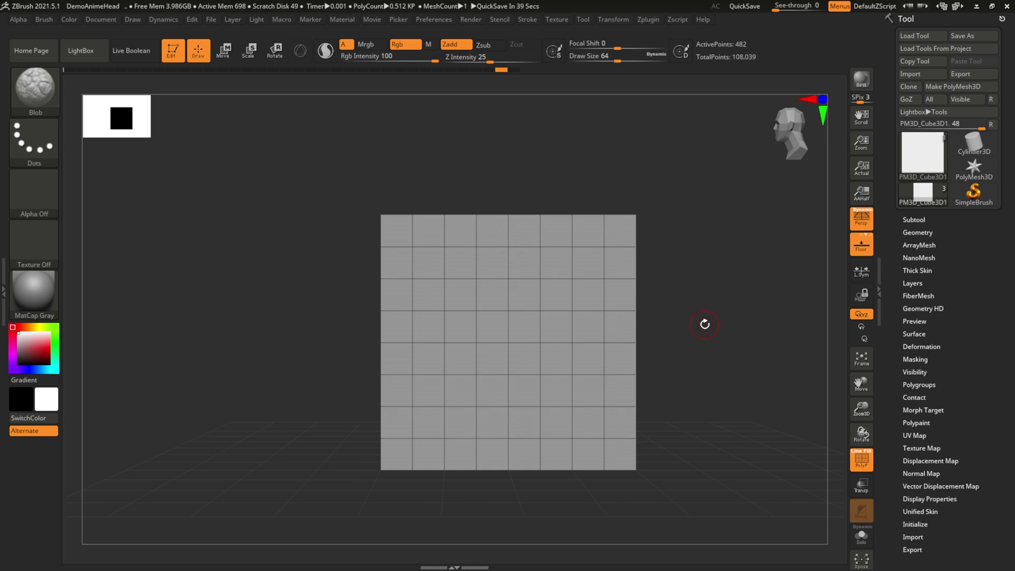
pyautogui.moveTo(706, 326); pyautogui.dragTo(831, 249)
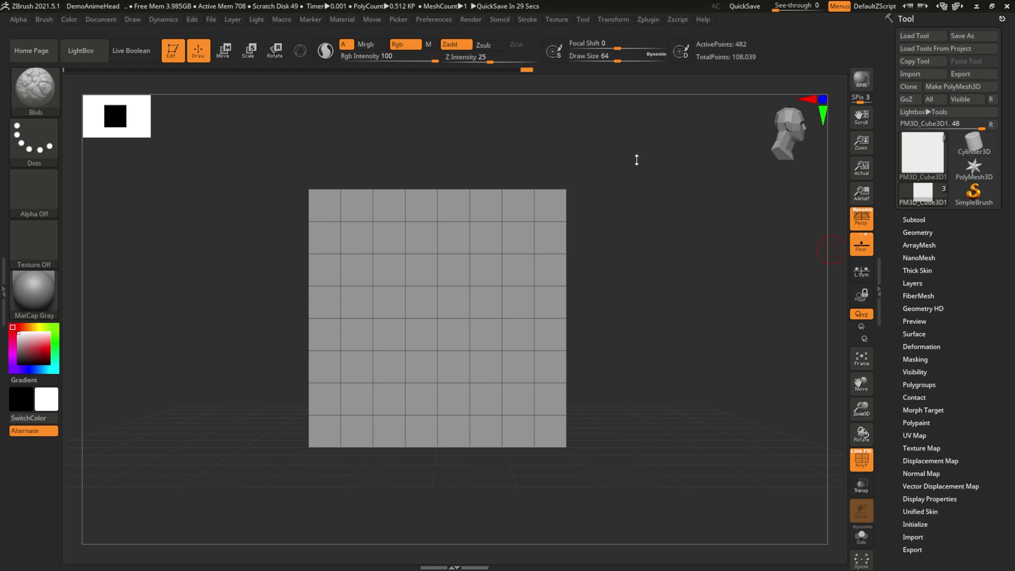
pyautogui.press('shift')
pyautogui.moveTo(818, 163)
pyautogui.keyDown('shift'); pyautogui.mouseDown()
pyautogui.moveTo(279, 331)
pyautogui.moveTo(340, 318)
pyautogui.moveTo(302, 206)
pyautogui.moveTo(351, 222)
pyautogui.moveTo(322, 243)
pyautogui.moveTo(273, 238)
pyautogui.moveTo(337, 242)
pyautogui.moveTo(315, 184)
pyautogui.moveTo(608, 298)
pyautogui.mouseUp(); pyautogui.keyUp('shift')
pyautogui.press('ctrl')
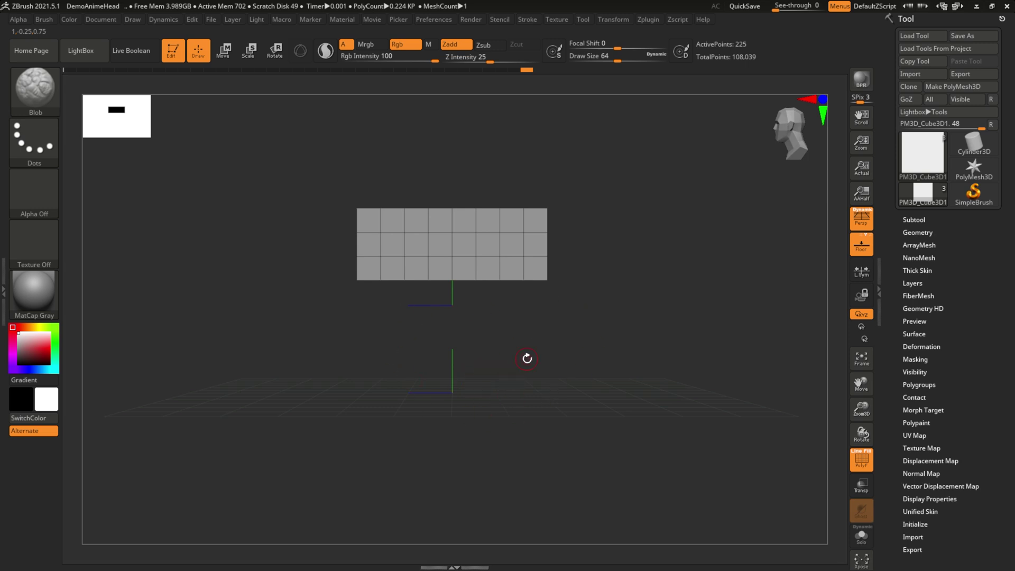
# Invert the visibility of the cube's isolated rows and back again, and unhide the full cube
pyautogui.keyDown('ctrl'); pyautogui.keyDown('shift'); pyautogui.click(515, 269); pyautogui.keyUp('shift'); pyautogui.keyUp('ctrl')
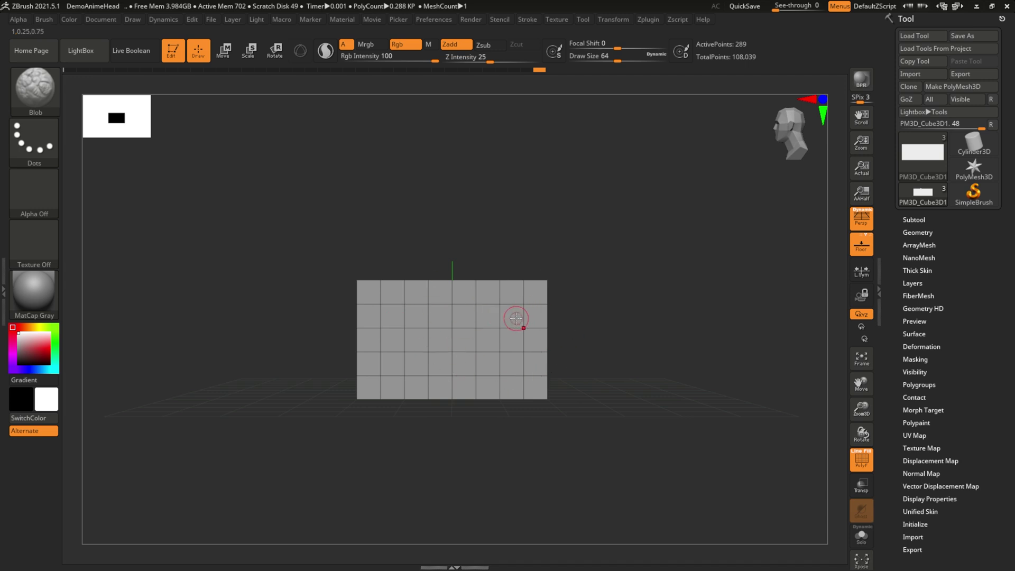
pyautogui.hotkey('ctrl', 'shift')
pyautogui.keyDown('ctrl'); pyautogui.keyDown('shift'); pyautogui.click(517, 318); pyautogui.keyUp('shift'); pyautogui.keyUp('ctrl')
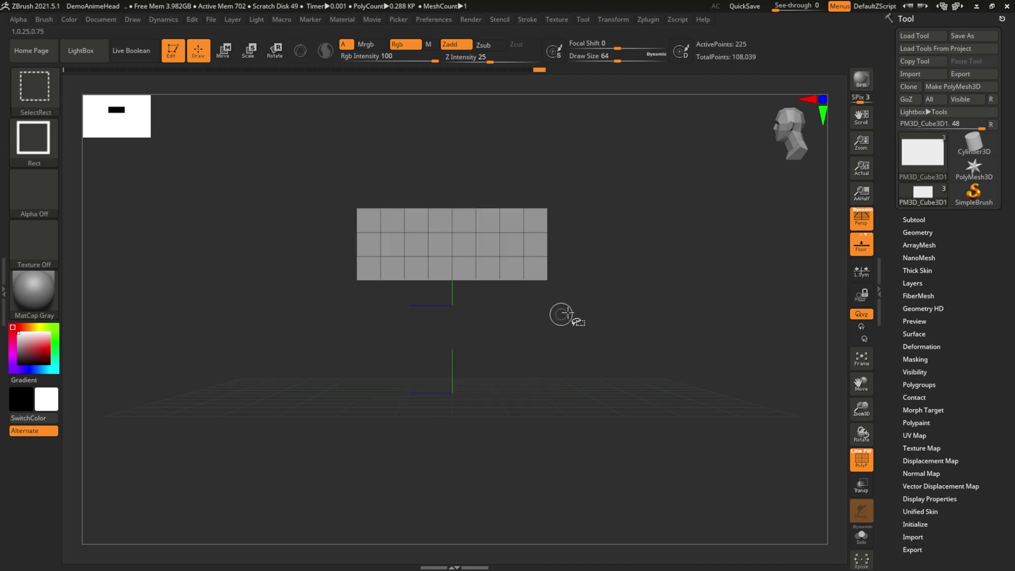
pyautogui.keyDown('ctrl'); pyautogui.keyDown('shift'); pyautogui.click(601, 311); pyautogui.keyUp('shift'); pyautogui.keyUp('ctrl')
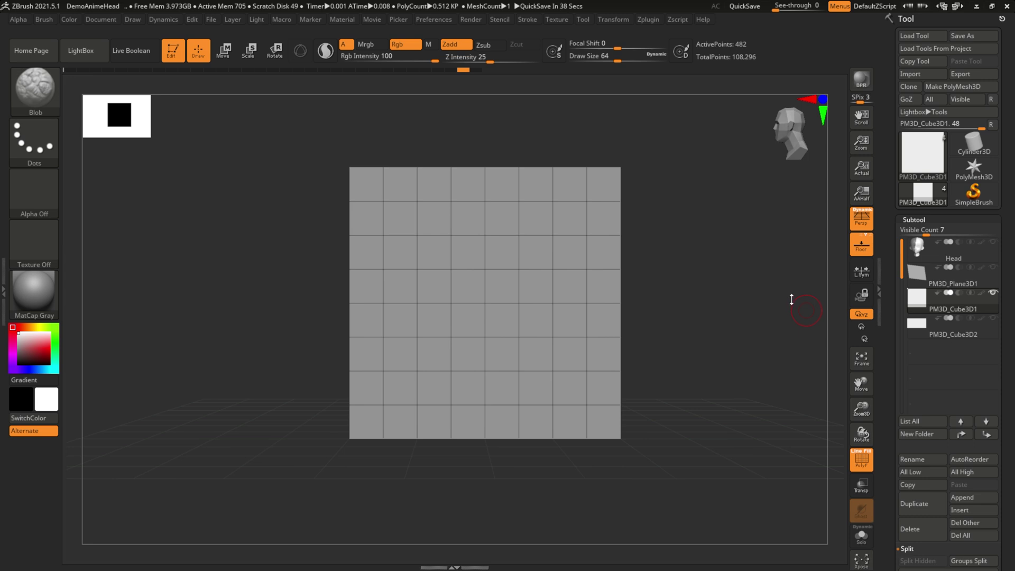
# Isolate the cube's top three polygon rows with a rectangle and split the hidden rows into a separate subtool
pyautogui.moveTo(281, 141)
pyautogui.mouseDown()
pyautogui.moveTo(273, 150)
pyautogui.moveTo(331, 145)
pyautogui.moveTo(318, 154)
pyautogui.moveTo(594, 241)
pyautogui.moveTo(693, 289)
pyautogui.mouseUp()
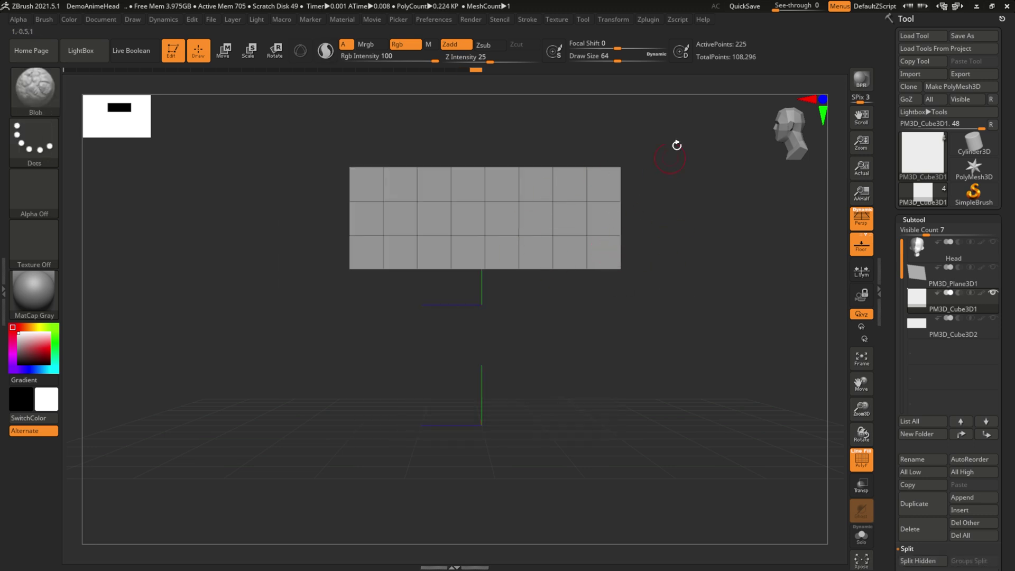
pyautogui.click(584, 21)
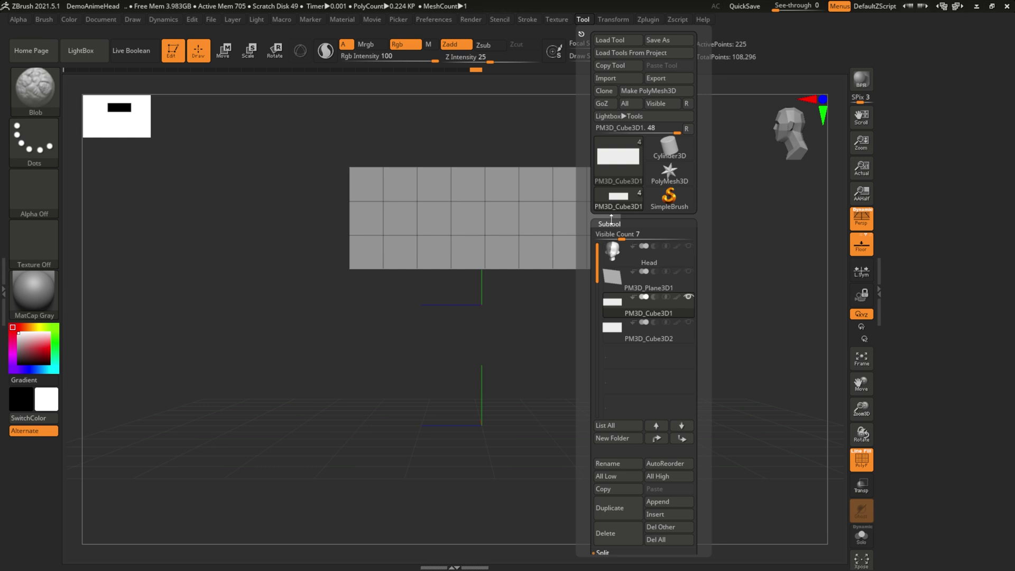
pyautogui.scroll(-3, 698, 388)
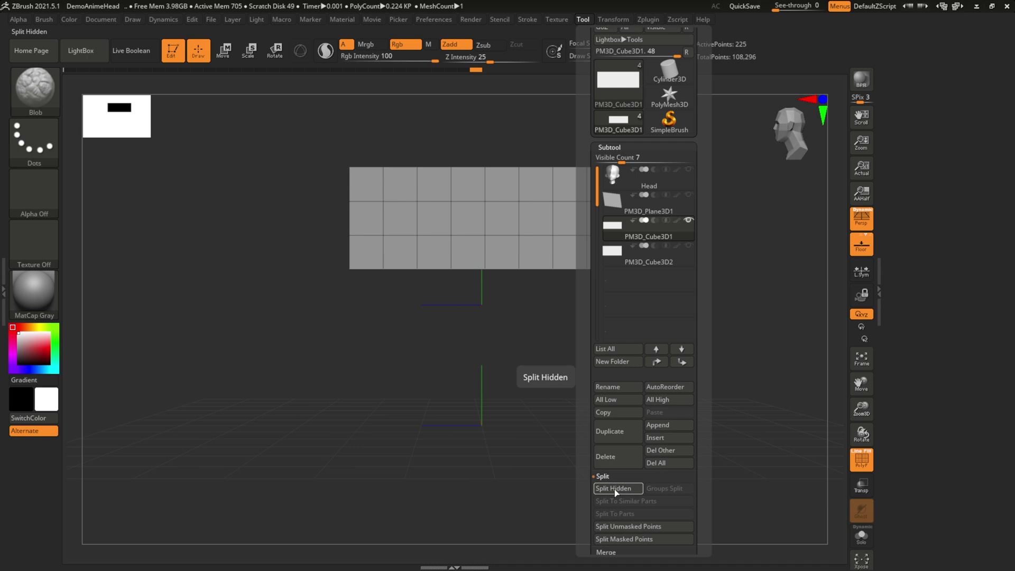
pyautogui.click(615, 489)
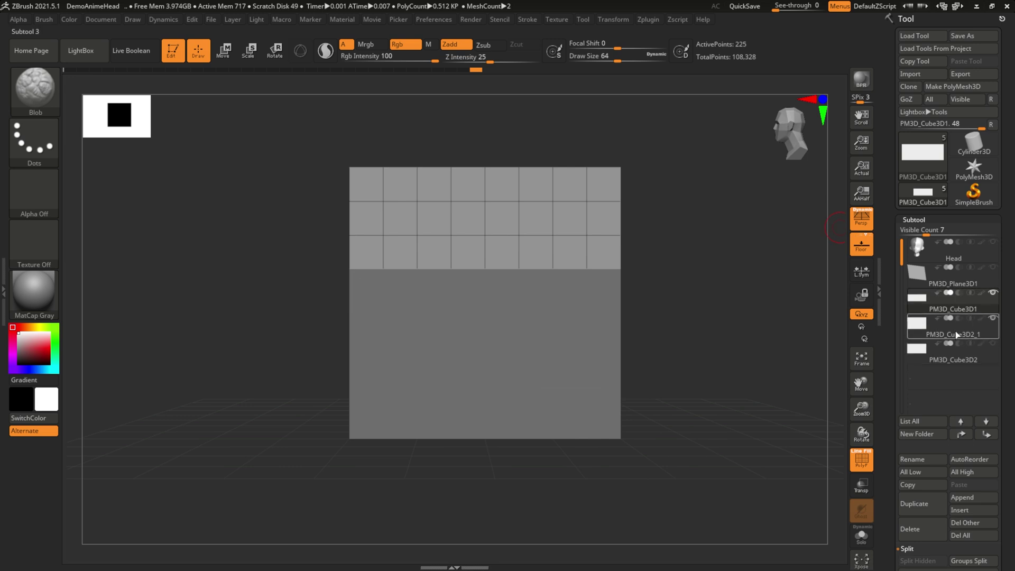
pyautogui.moveTo(970, 344)
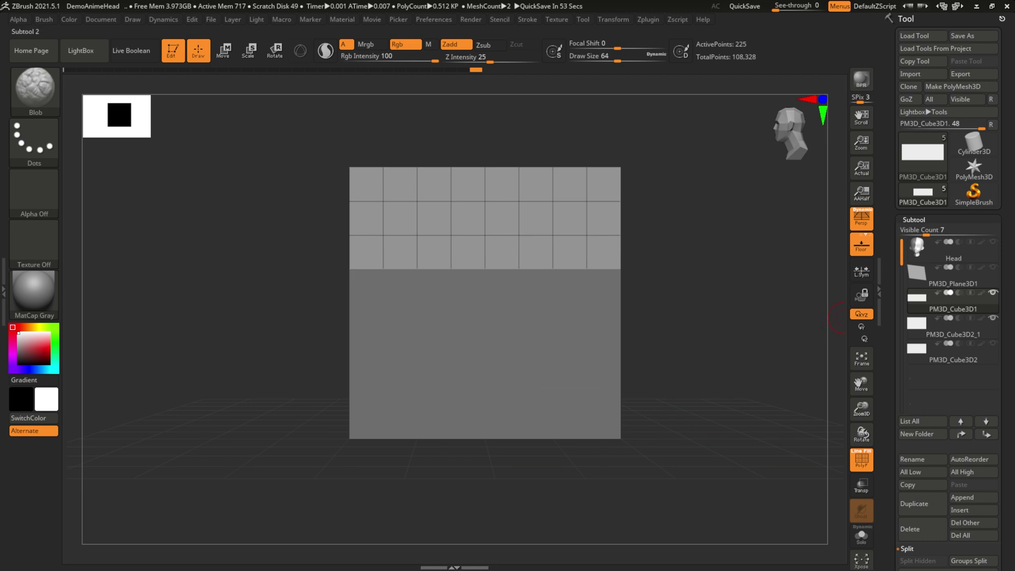
pyautogui.moveTo(953, 315)
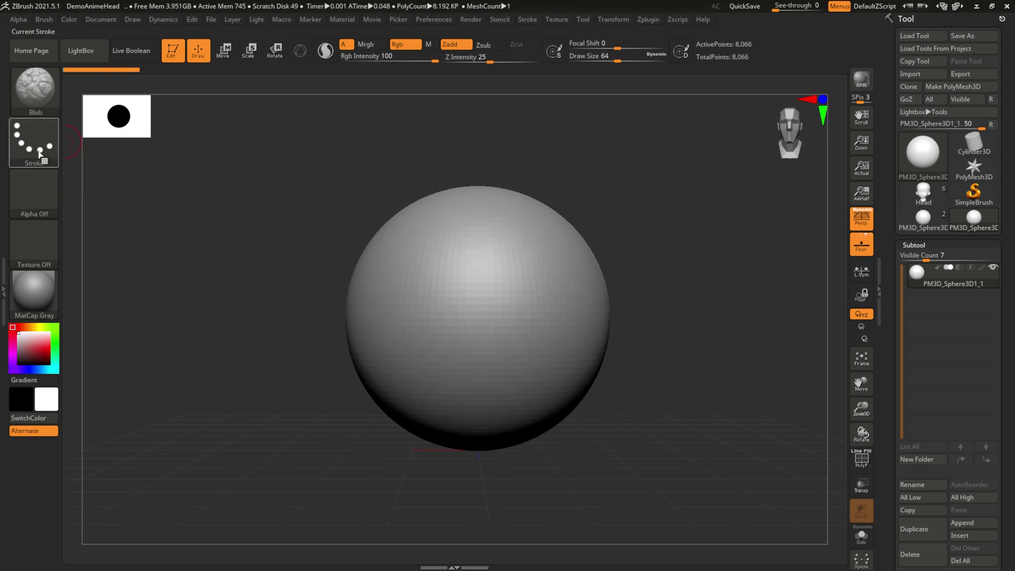
# Choose the SelectLasso brush and isolate a curved section on one side of the sphere in side view
pyautogui.click(35, 89)
pyautogui.click(201, 355)
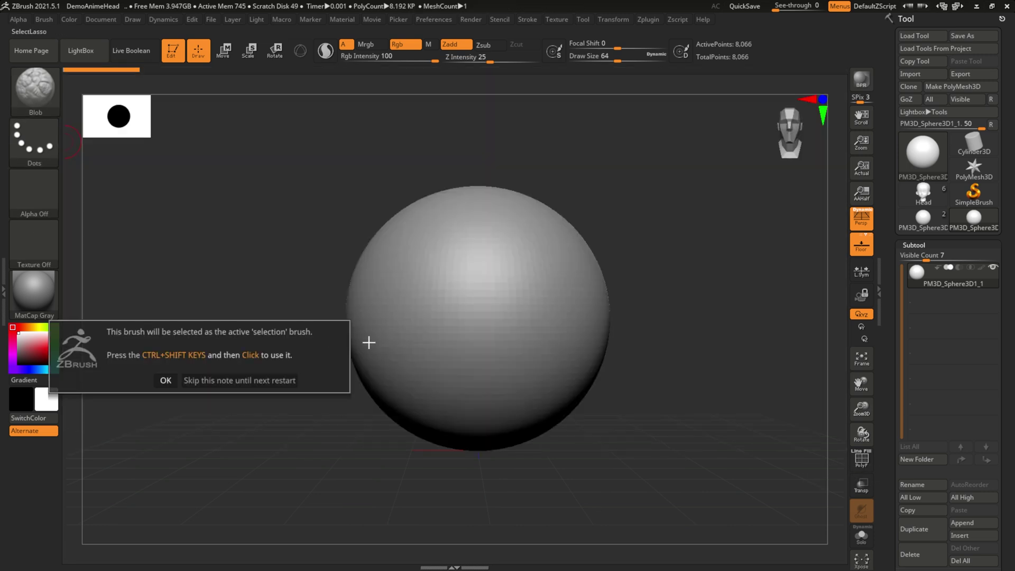
pyautogui.click(164, 382)
pyautogui.moveTo(555, 184); pyautogui.dragTo(524, 217)
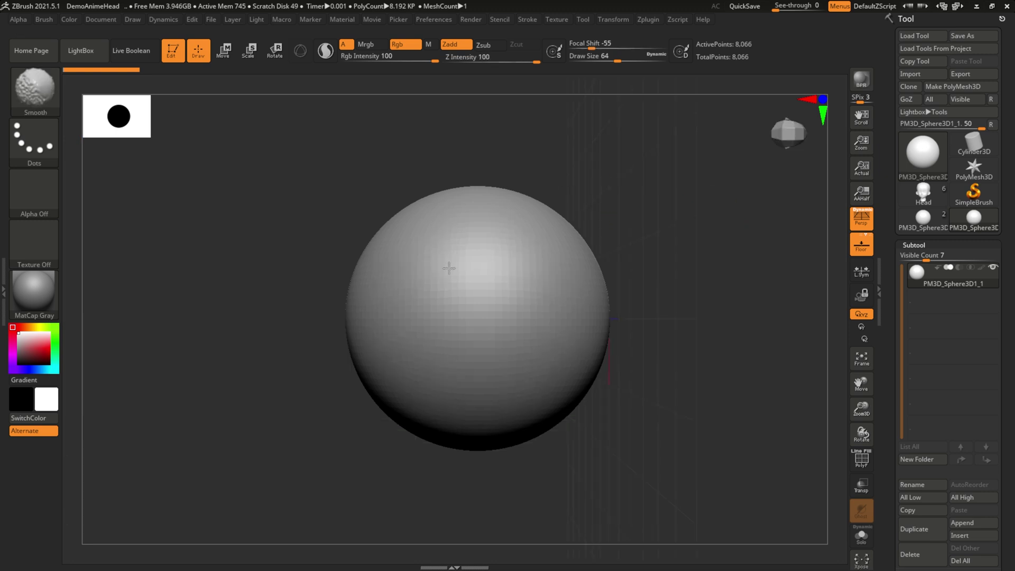
pyautogui.moveTo(689, 168); pyautogui.dragTo(659, 251)
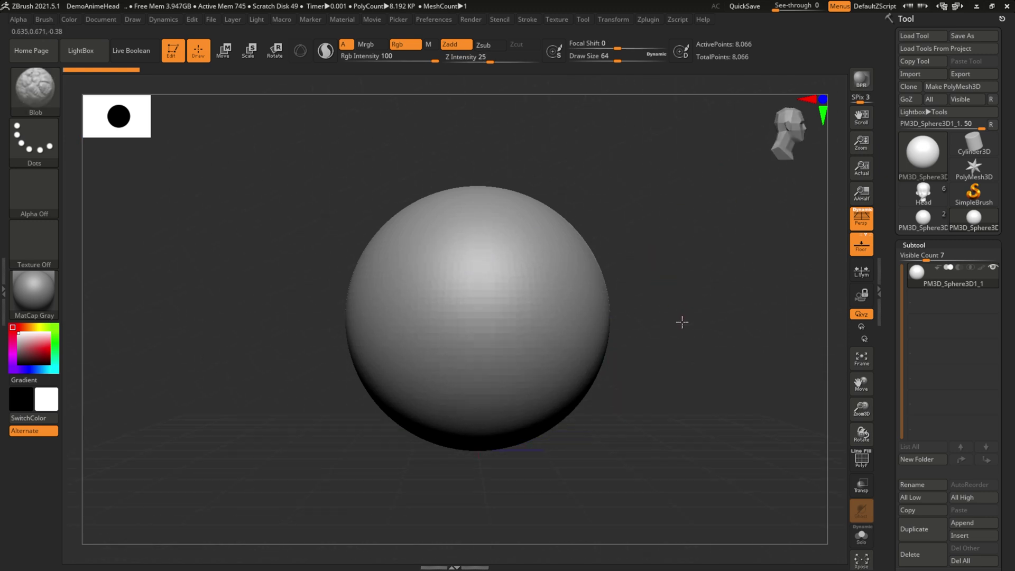
pyautogui.hotkey('ctrl', 'shift')
pyautogui.moveTo(612, 200)
pyautogui.keyDown('ctrl'); pyautogui.keyDown('shift'); pyautogui.mouseDown()
pyautogui.moveTo(516, 200)
pyautogui.moveTo(508, 336)
pyautogui.moveTo(705, 396)
pyautogui.mouseUp(); pyautogui.keyUp('shift'); pyautogui.keyUp('ctrl')
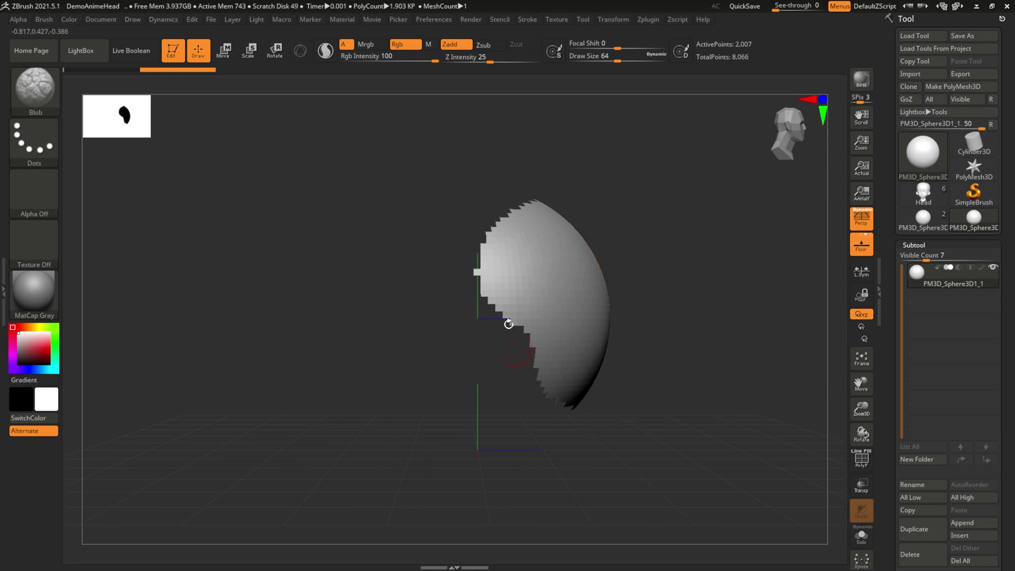
# Split the hidden part of the sphere into its own subtool
pyautogui.moveTo(930, 285)
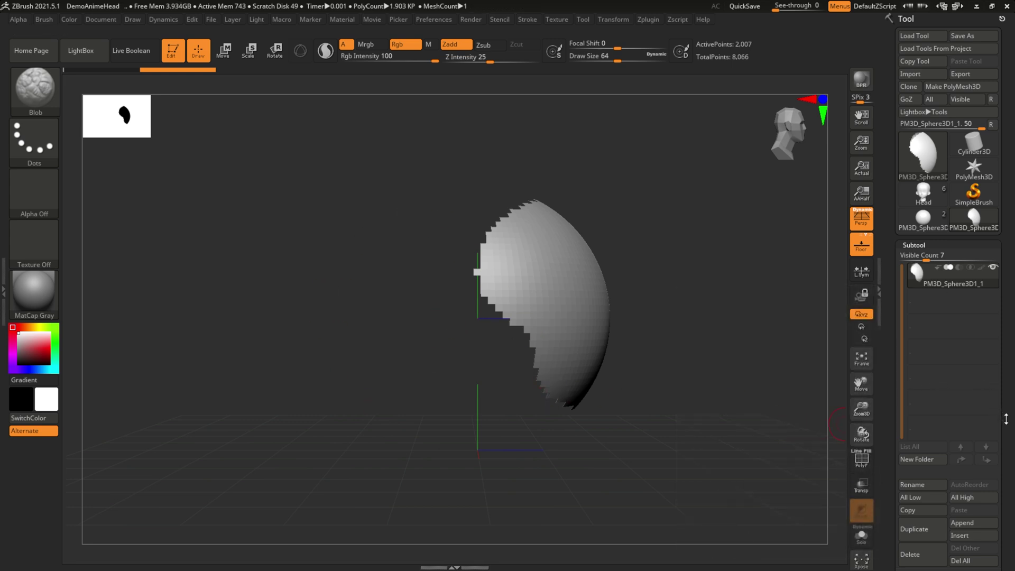
pyautogui.scroll(-5, 1007, 419)
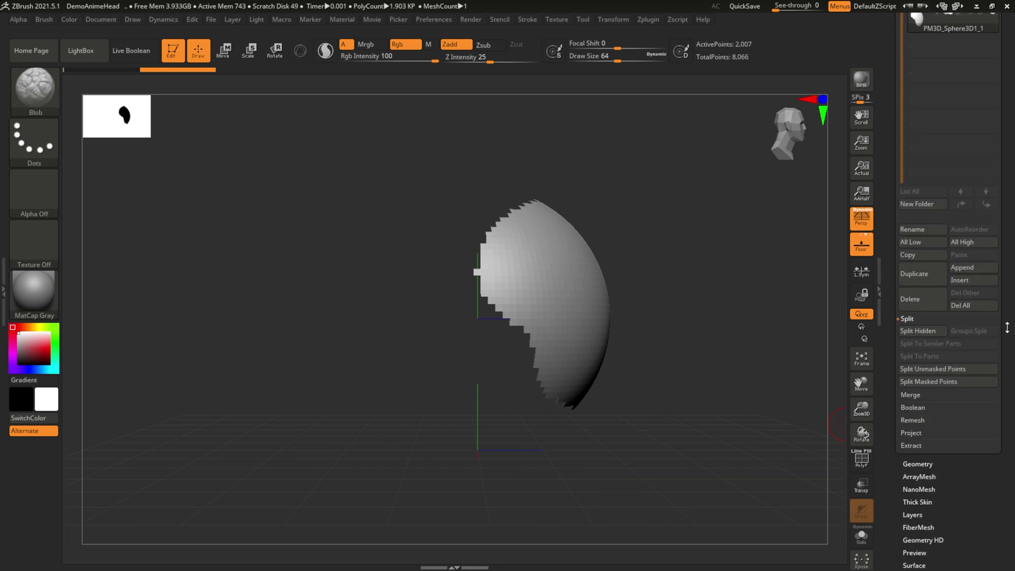
pyautogui.scroll(3, 999, 339)
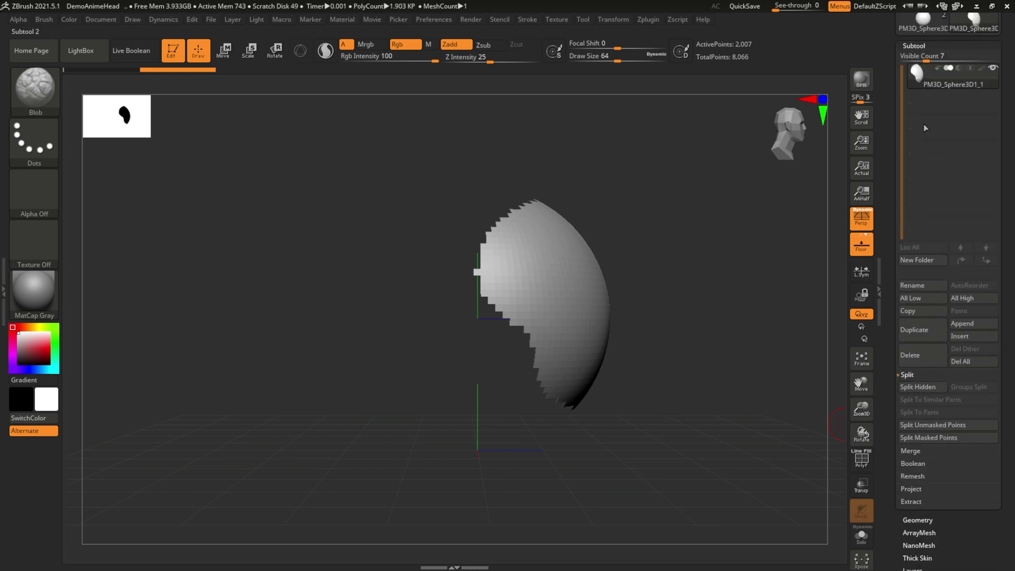
pyautogui.click(906, 391)
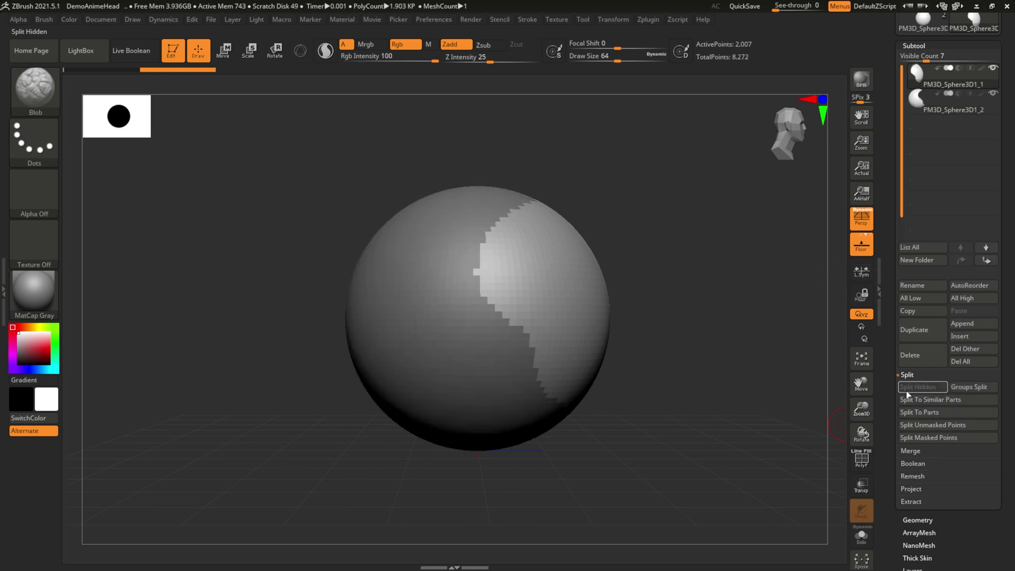
# Hide the larger crescent-shaped subtool PM3D_Sphere3D1_2 and make the smaller lasso-cut piece the active subtool
pyautogui.moveTo(918, 75)
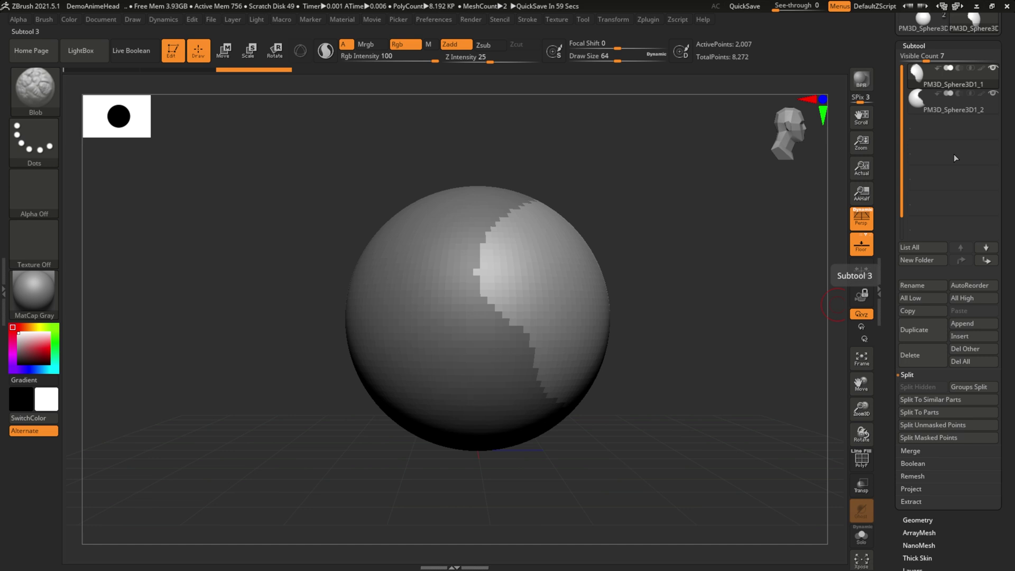
pyautogui.moveTo(996, 69)
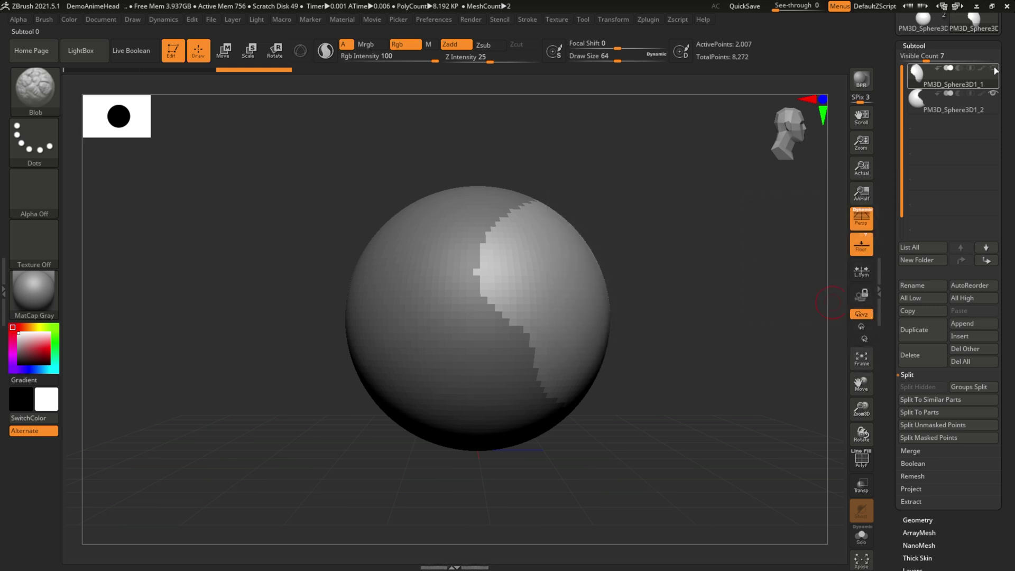
pyautogui.click(973, 98)
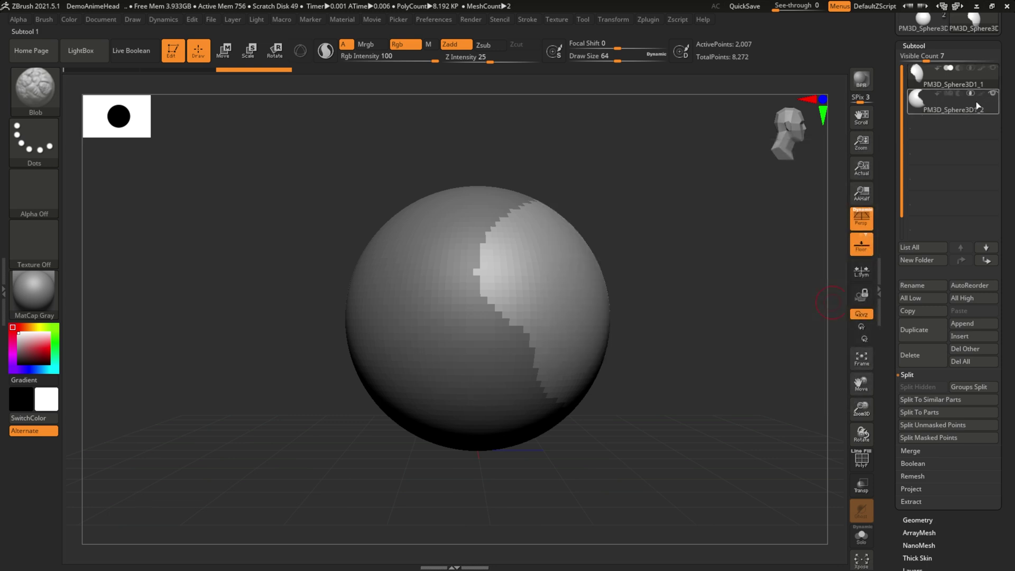
pyautogui.click(977, 102)
pyautogui.moveTo(981, 102)
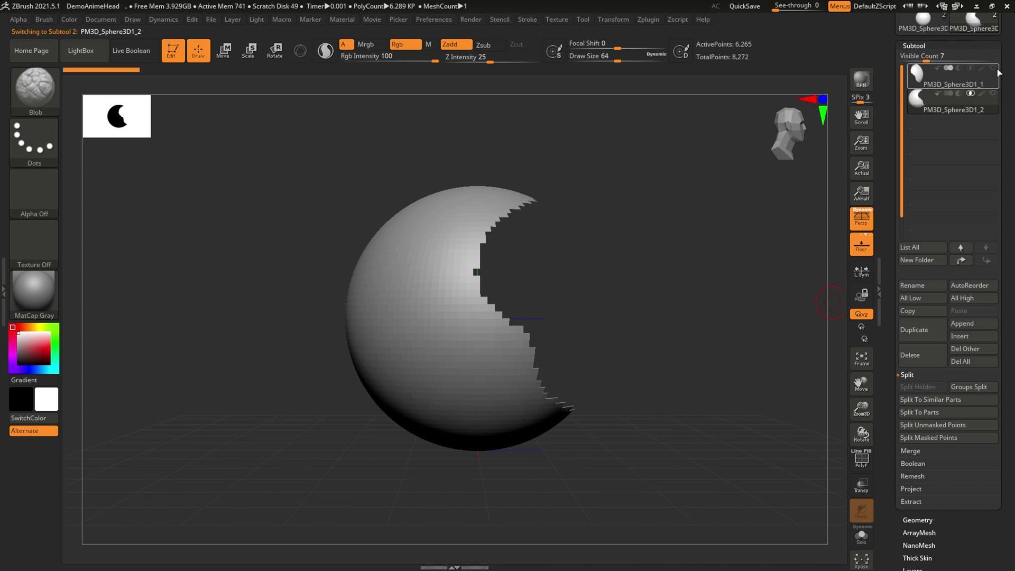
pyautogui.click(994, 95)
pyautogui.press('Up')
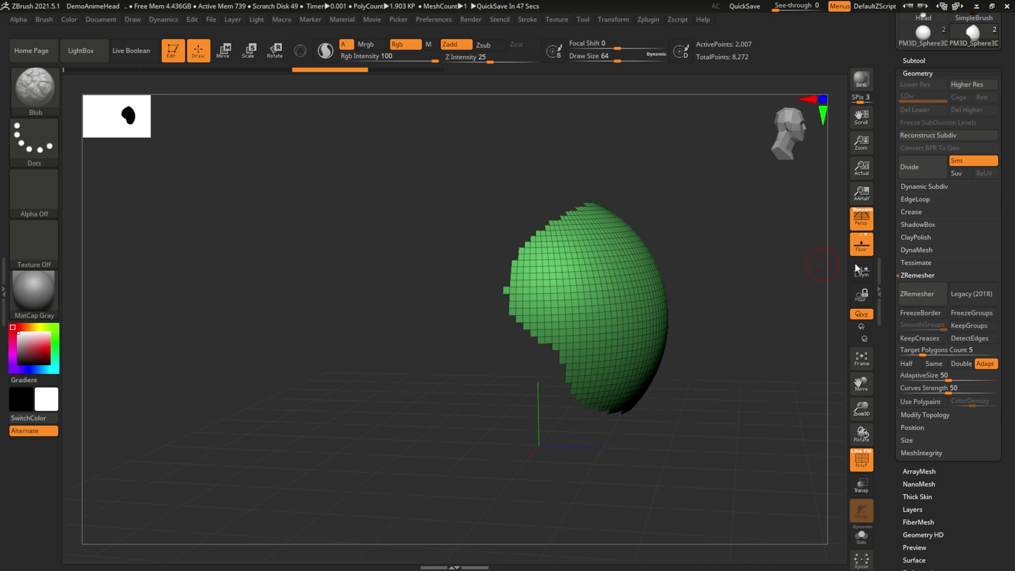
# Set the ZRemesher Target Polygons Count to 4.14206 and remesh the lasso-cut sphere piece
pyautogui.moveTo(709, 354); pyautogui.dragTo(721, 365)
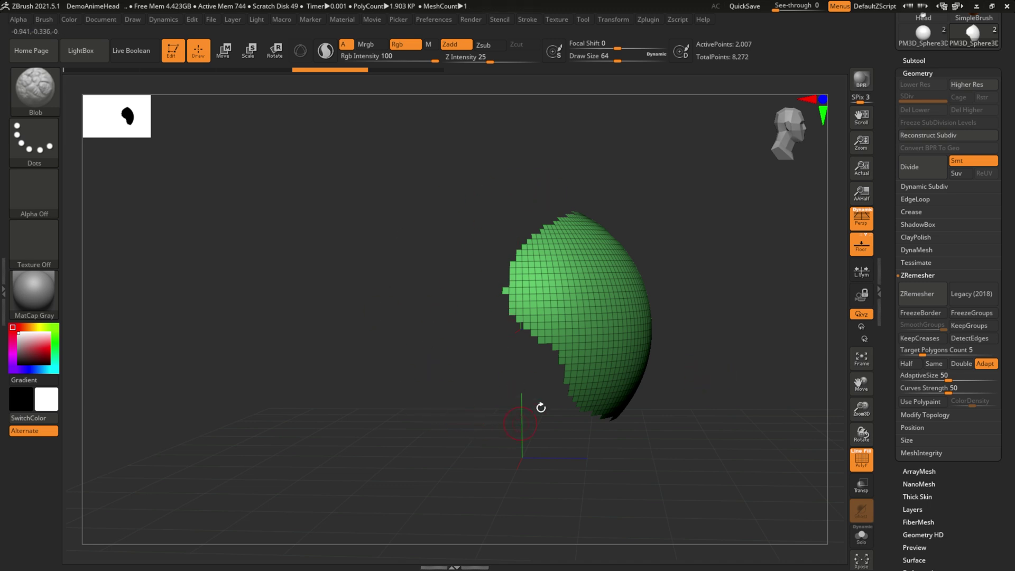
pyautogui.moveTo(756, 334); pyautogui.dragTo(721, 344)
pyautogui.moveTo(732, 401); pyautogui.dragTo(739, 399)
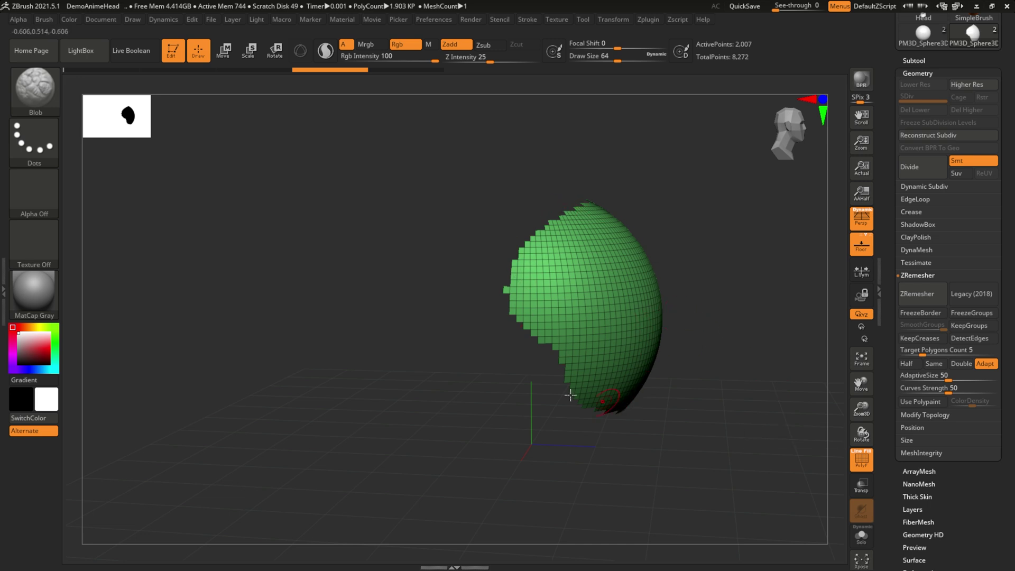
pyautogui.moveTo(923, 351); pyautogui.dragTo(920, 352)
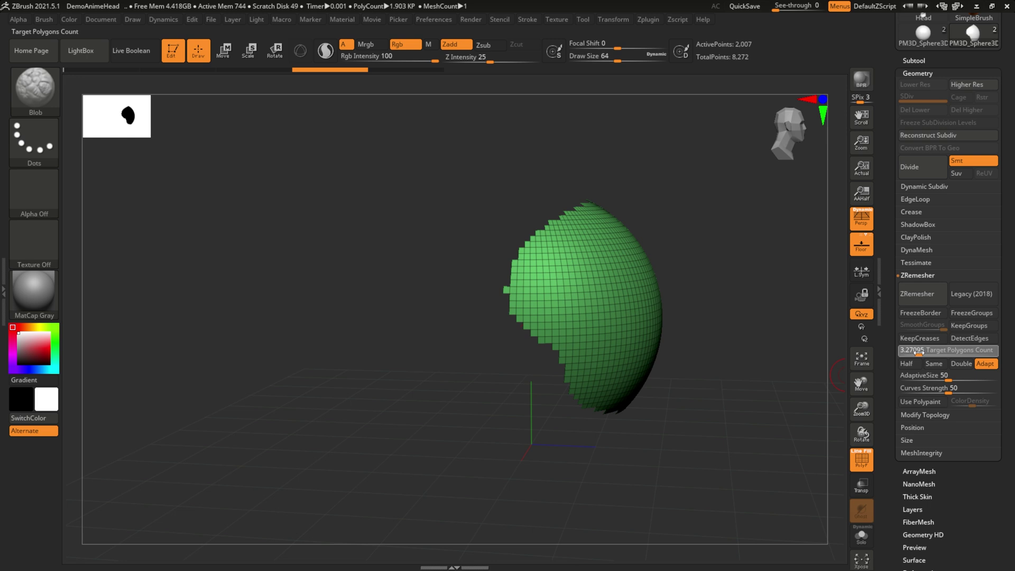
pyautogui.click(926, 351)
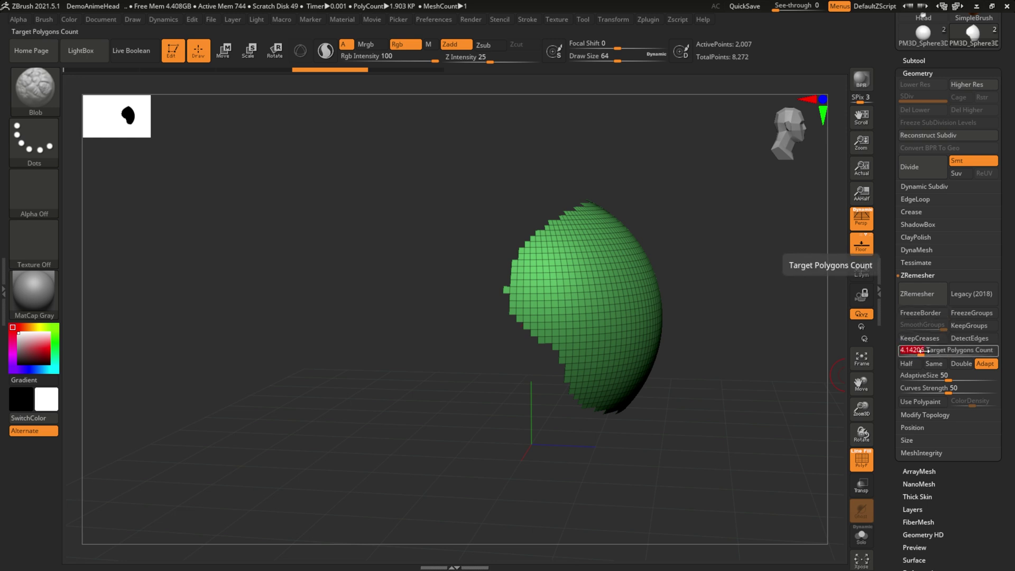
pyautogui.press('Return')
pyautogui.click(928, 299)
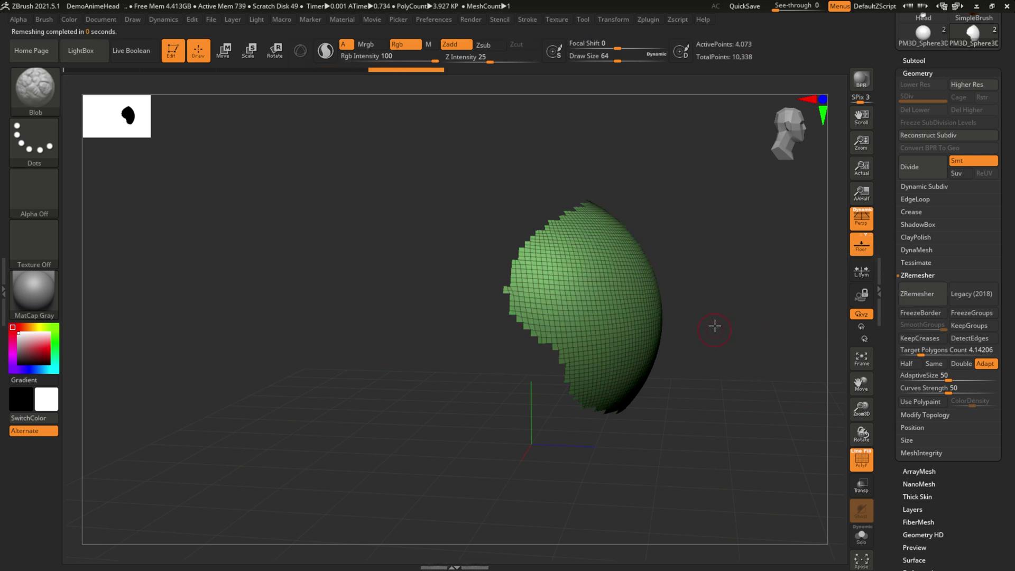
pyautogui.moveTo(715, 326); pyautogui.dragTo(711, 309)
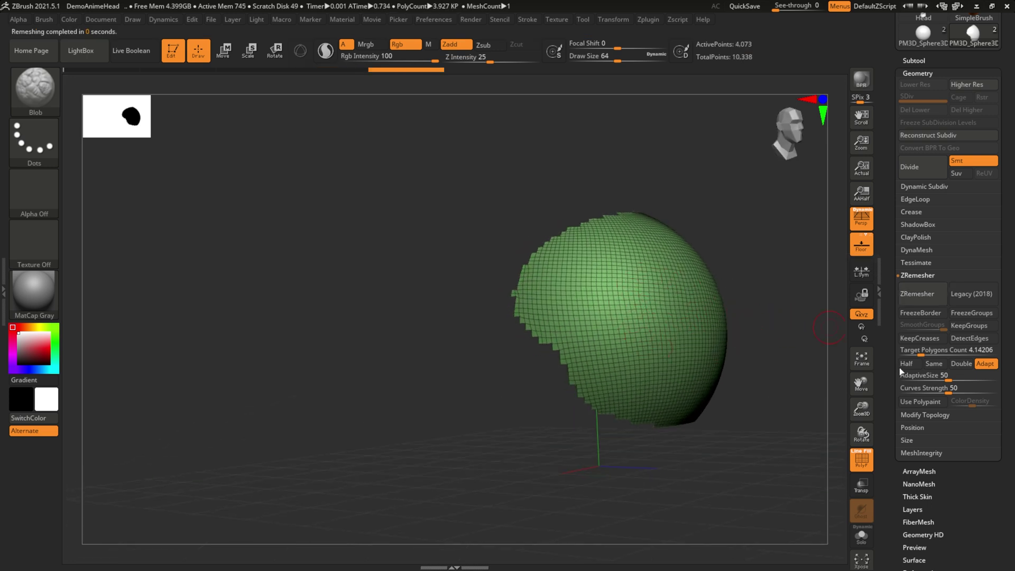
pyautogui.moveTo(770, 345); pyautogui.dragTo(785, 348)
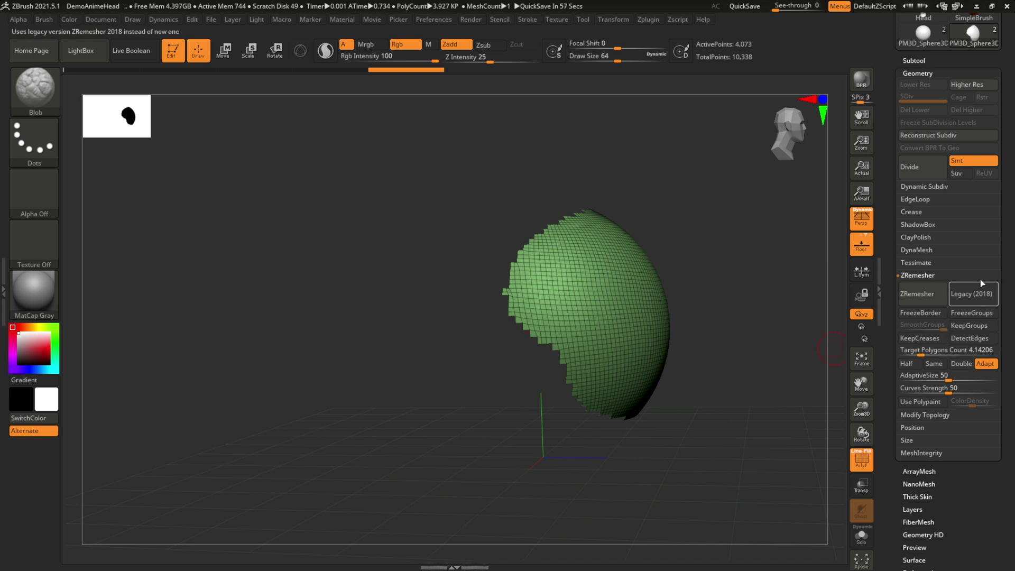
# Insert a Sphere3D as a new subtool directly below PM3D_Sphere3D1_1
pyautogui.moveTo(1008, 259); pyautogui.dragTo(1010, 343)
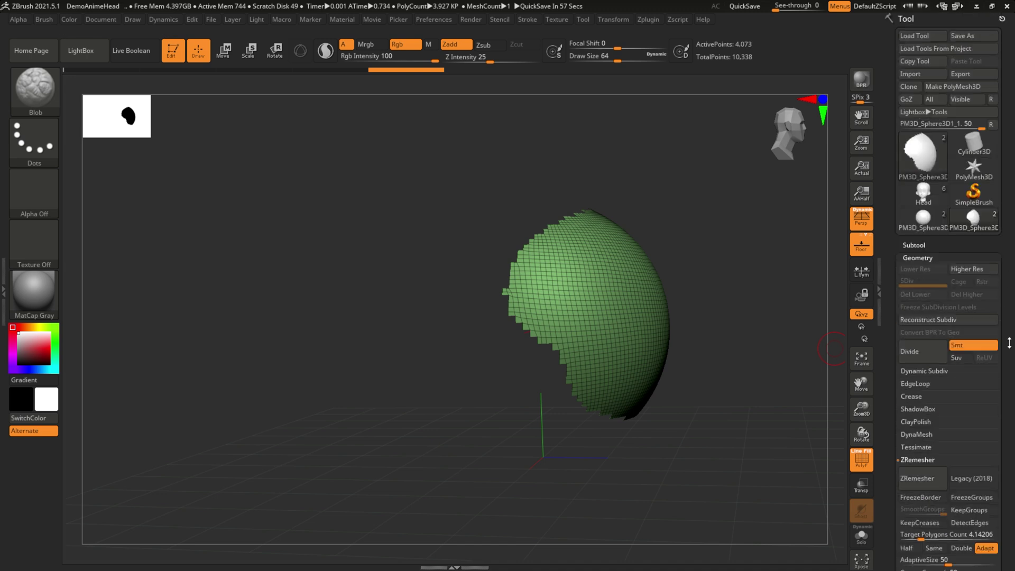
pyautogui.click(913, 244)
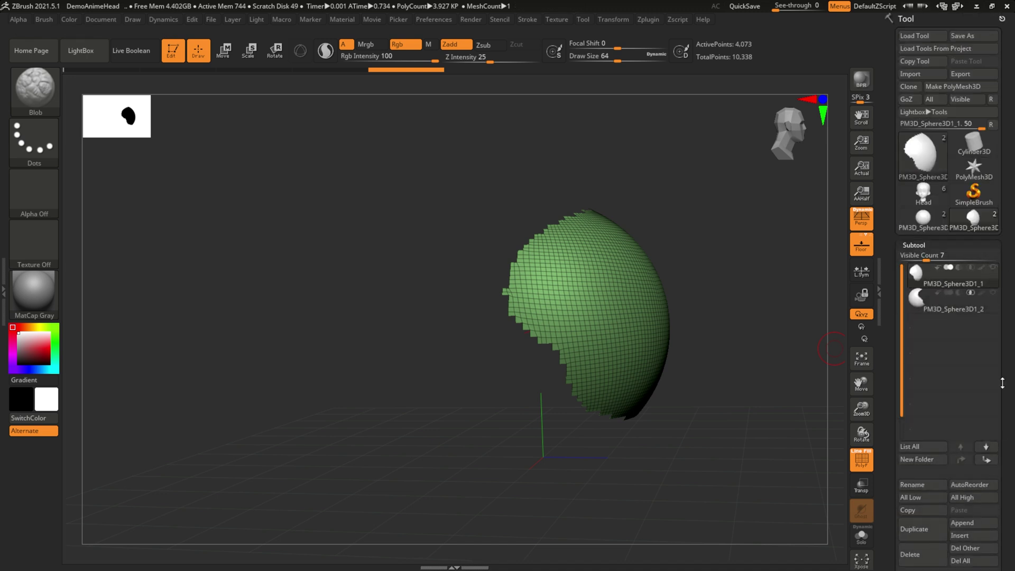
pyautogui.scroll(-1, 984, 381)
pyautogui.click(969, 506)
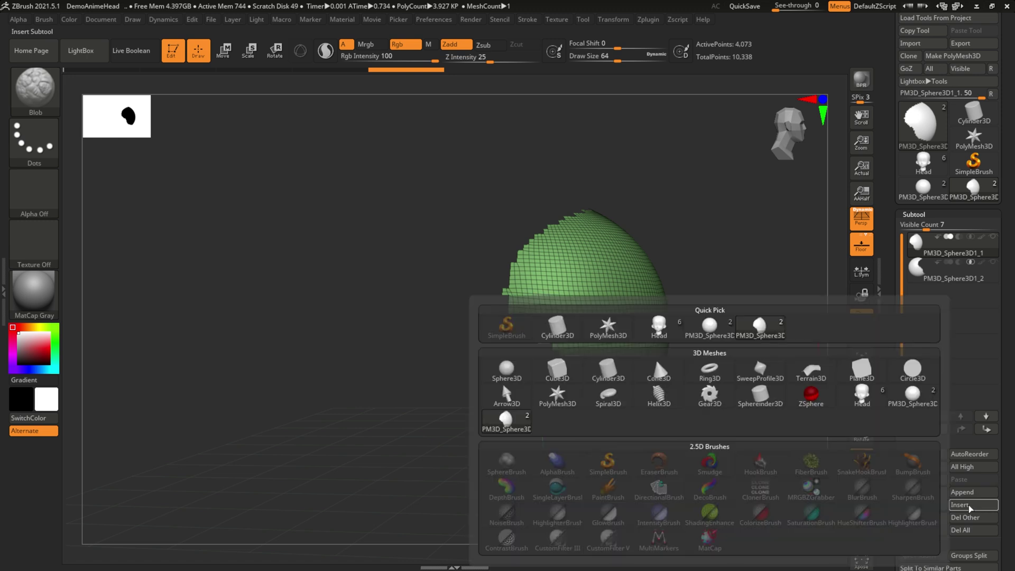
pyautogui.click(500, 365)
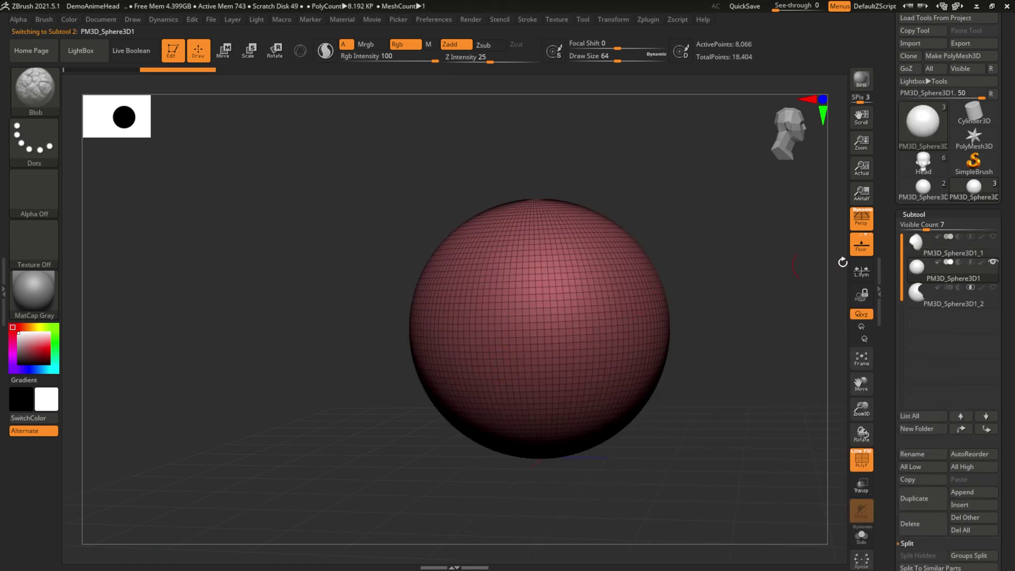
# Isolate a slanted cap on the new sphere's upper side, assign it a polygroup with Group Masked and show the whole sphere again
pyautogui.moveTo(706, 288); pyautogui.dragTo(695, 325)
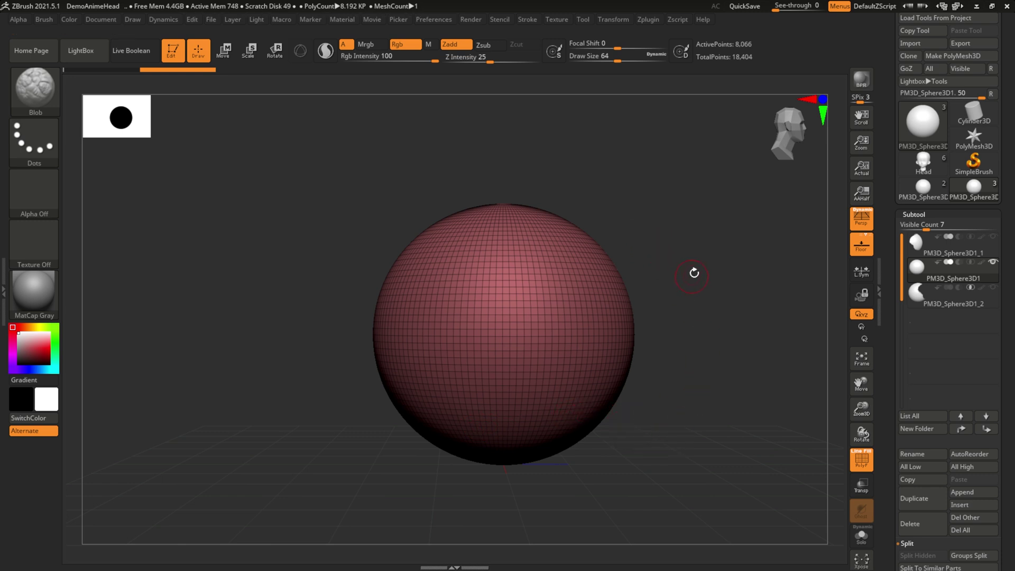
pyautogui.moveTo(618, 162)
pyautogui.keyDown('ctrl'); pyautogui.keyDown('shift'); pyautogui.mouseDown()
pyautogui.moveTo(423, 216)
pyautogui.moveTo(625, 328)
pyautogui.moveTo(701, 173)
pyautogui.mouseUp(); pyautogui.keyUp('shift'); pyautogui.keyUp('ctrl')
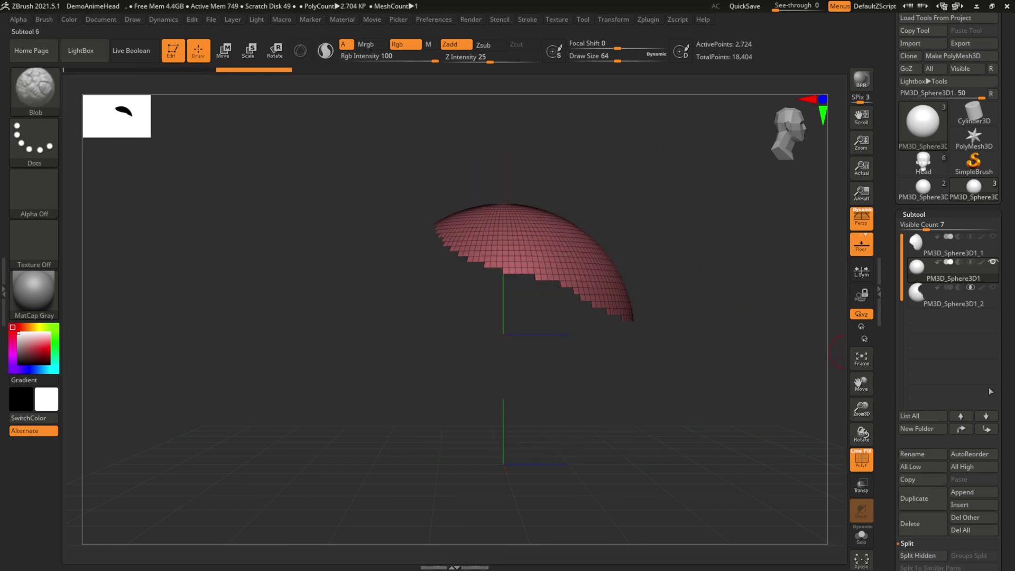
pyautogui.scroll(-10, 973, 394)
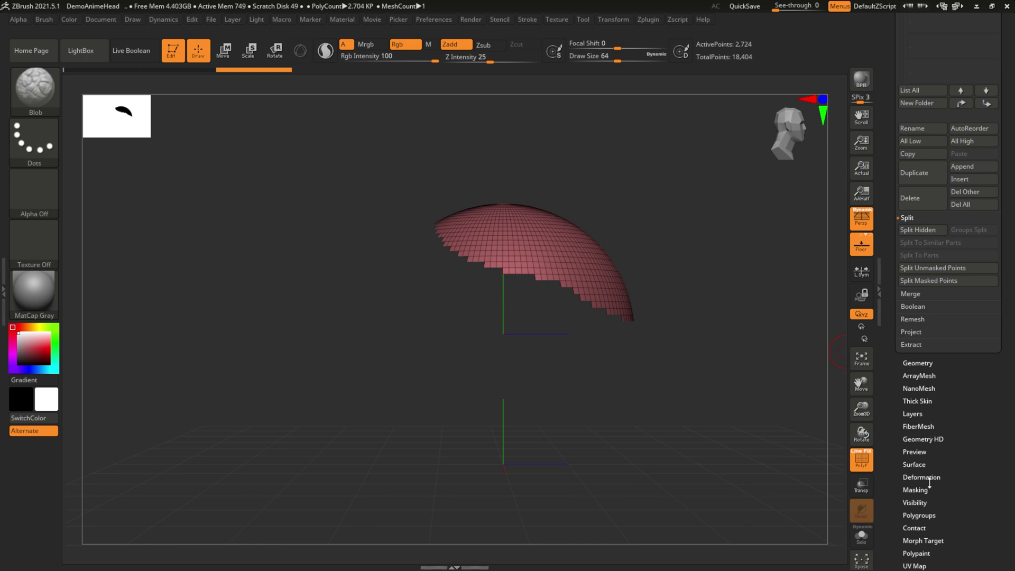
pyautogui.click(919, 515)
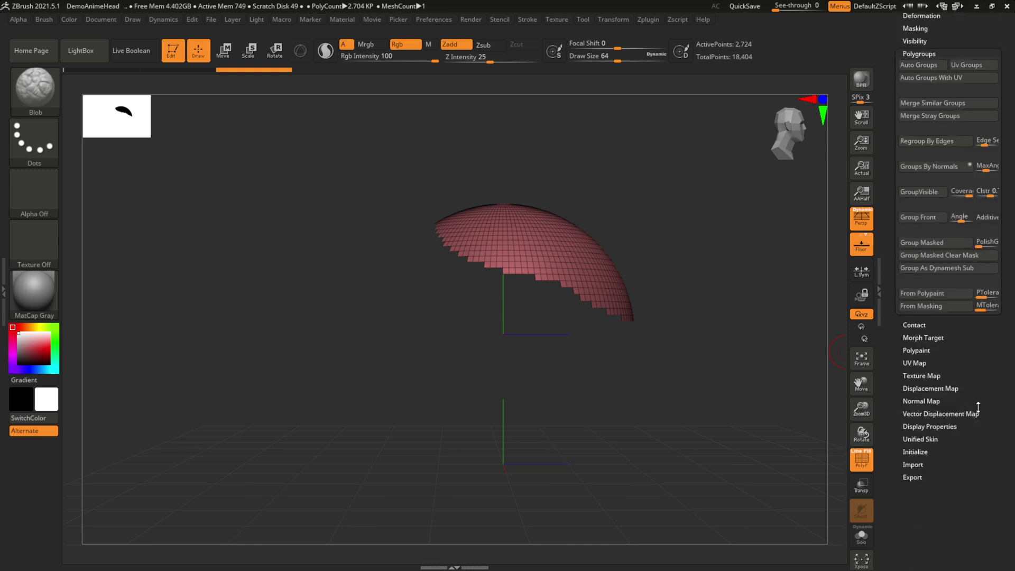
pyautogui.scroll(9, 977, 376)
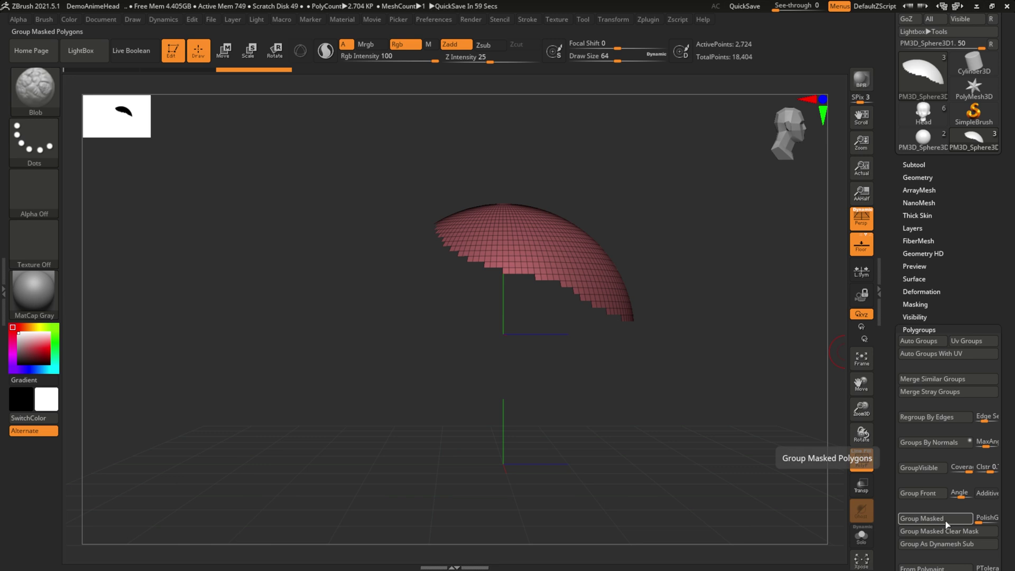
pyautogui.click(945, 522)
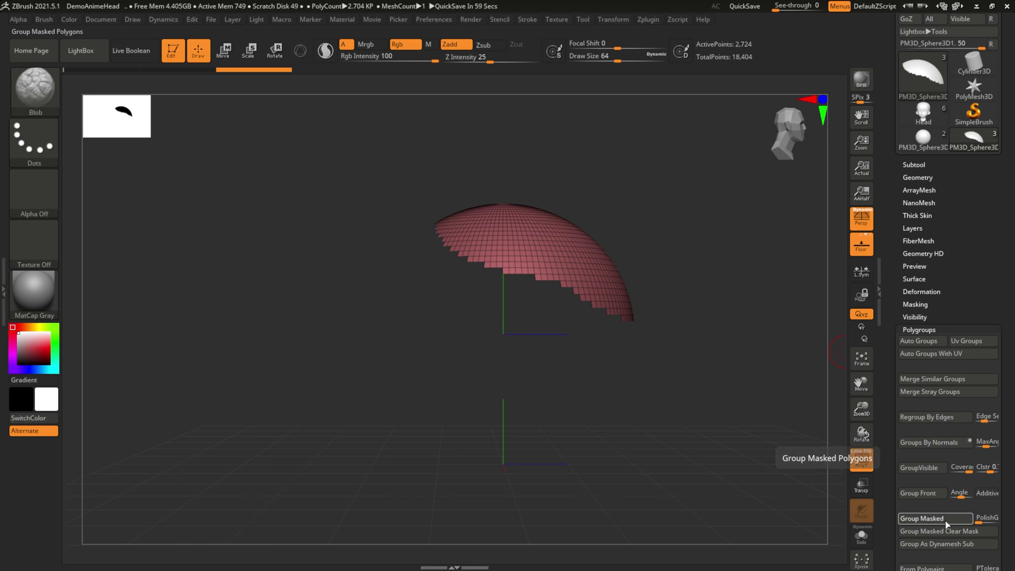
pyautogui.keyDown('ctrl'); pyautogui.keyDown('shift'); pyautogui.click(737, 329); pyautogui.keyUp('shift'); pyautogui.keyUp('ctrl')
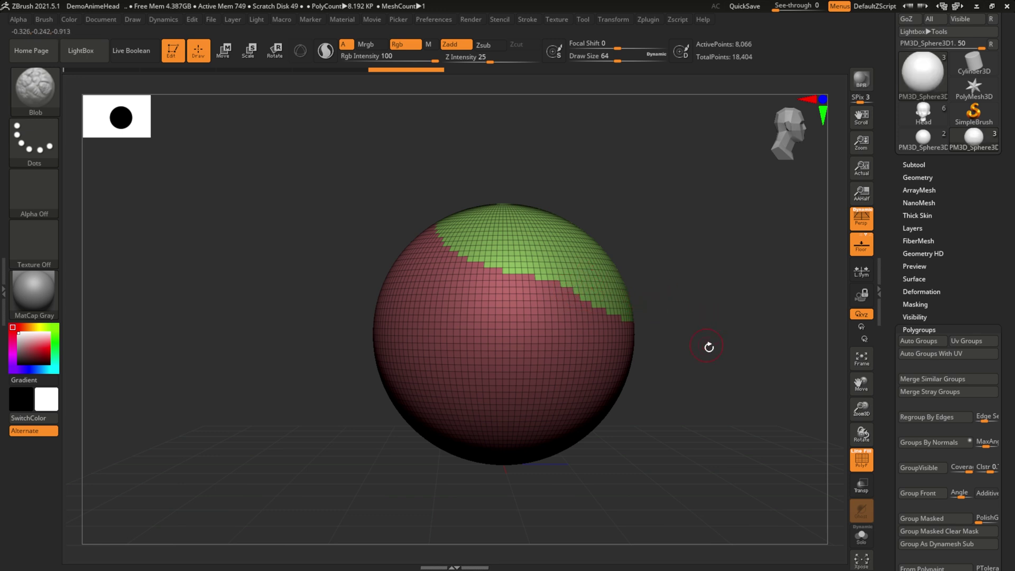
# Choose the SelectRect brush and isolate a rectangular section on the sphere's lower left side, below the green polygroup
pyautogui.moveTo(654, 289); pyautogui.dragTo(608, 318)
pyautogui.click(35, 89)
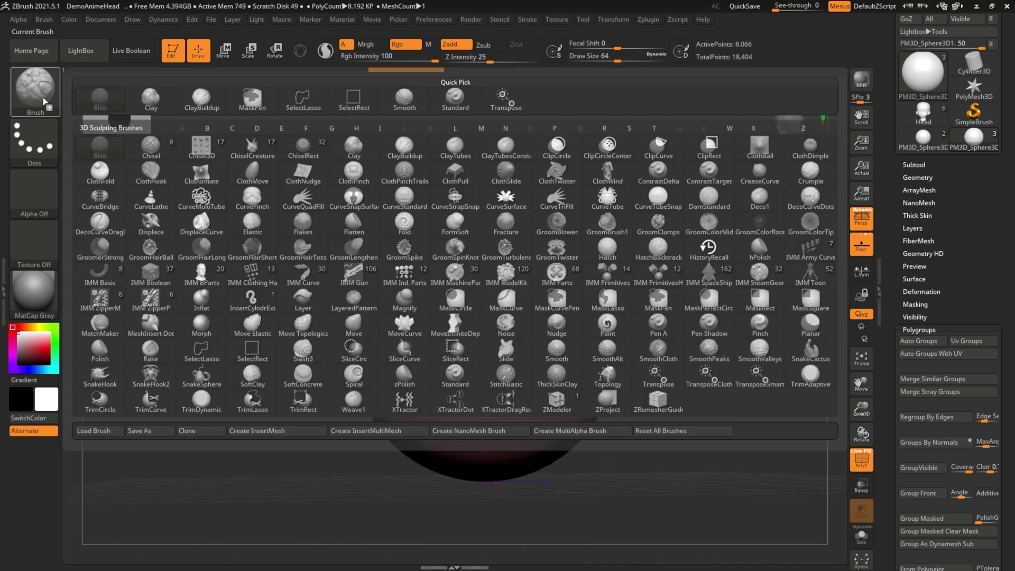
pyautogui.click(249, 360)
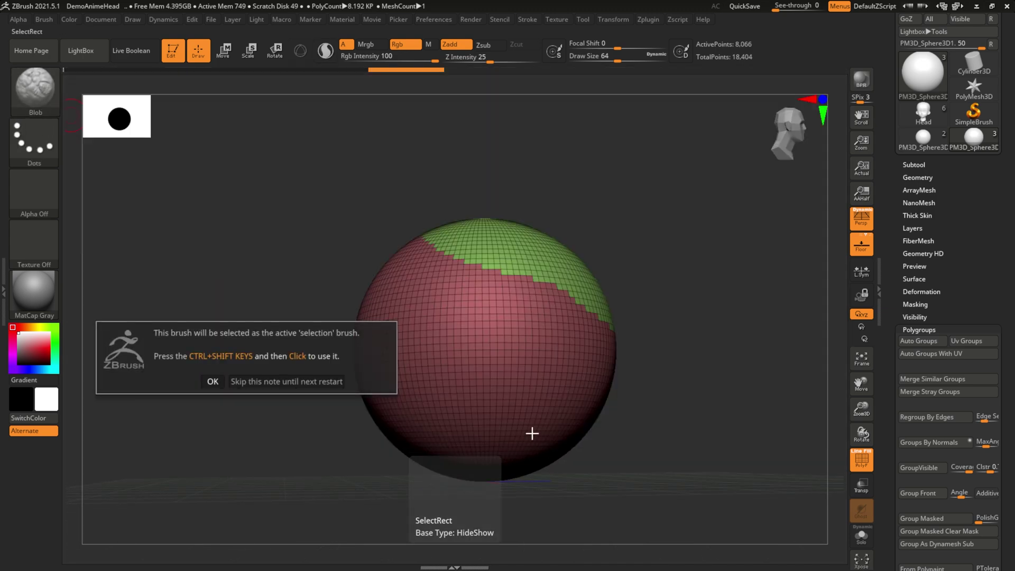
pyautogui.click(324, 379)
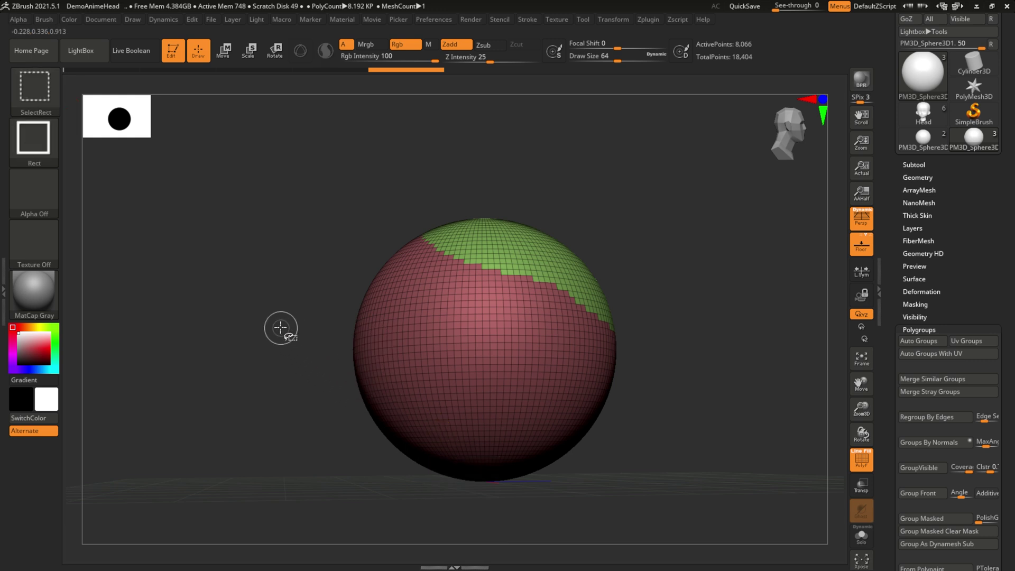
pyautogui.moveTo(289, 312)
pyautogui.keyDown('ctrl'); pyautogui.keyDown('shift'); pyautogui.mouseDown()
pyautogui.moveTo(582, 446)
pyautogui.moveTo(540, 445)
pyautogui.mouseUp(); pyautogui.keyUp('shift'); pyautogui.keyUp('ctrl')
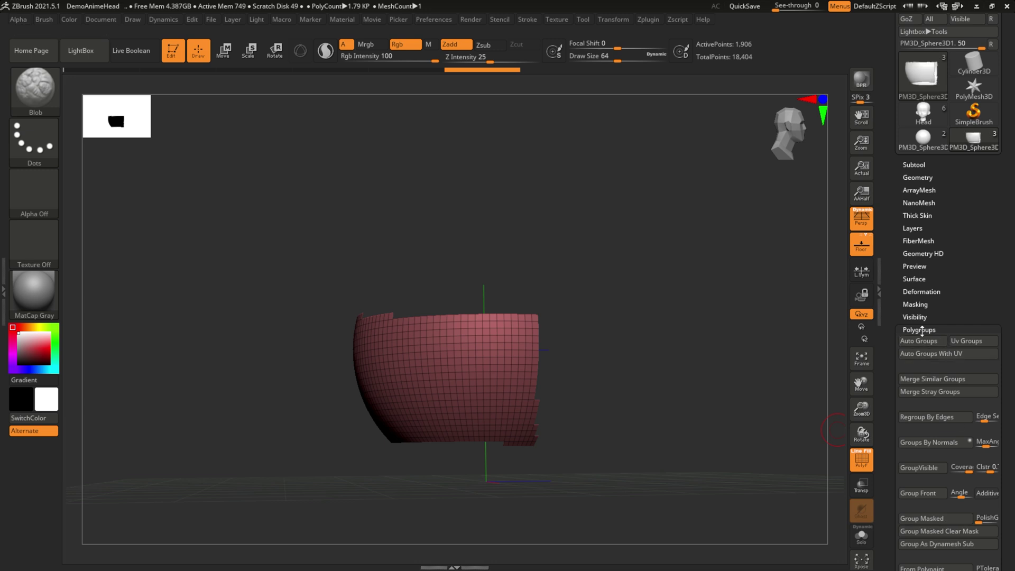
# Assign the isolated rectangular section its own polygroup with Group Masked and unhide the rest of the sphere
pyautogui.scroll(-3, 995, 310)
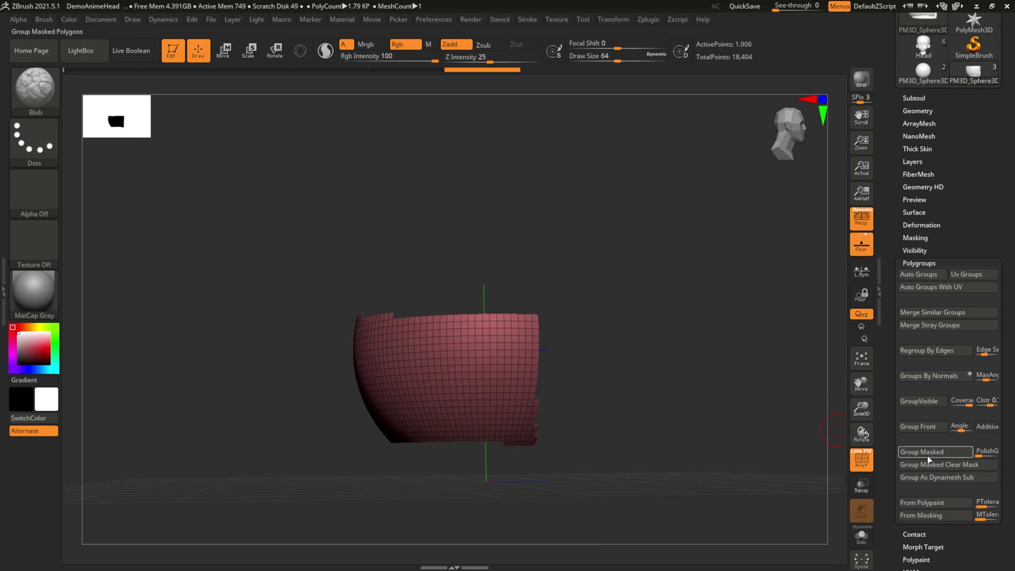
pyautogui.click(929, 452)
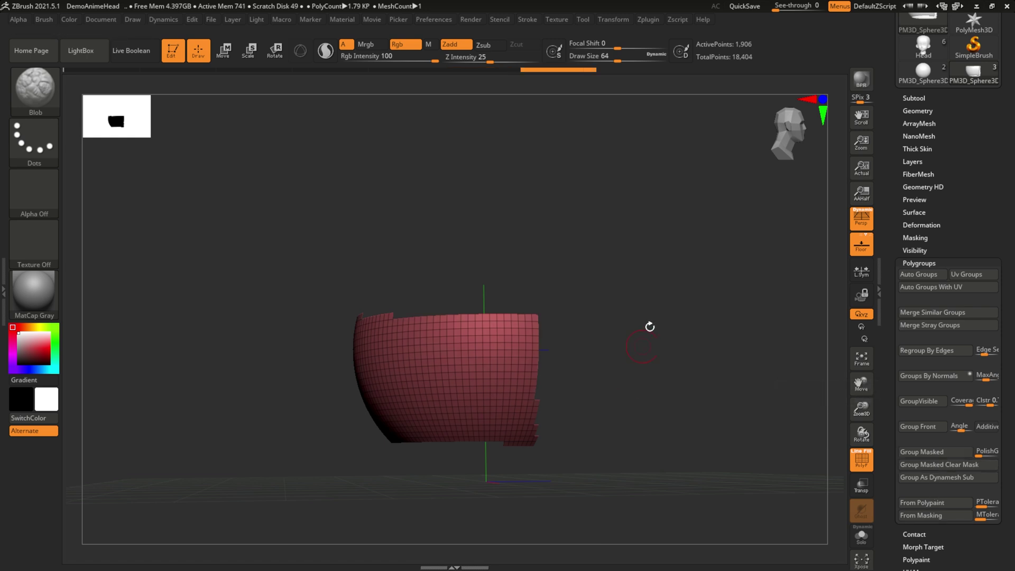
pyautogui.hotkey('ctrl', 'shift')
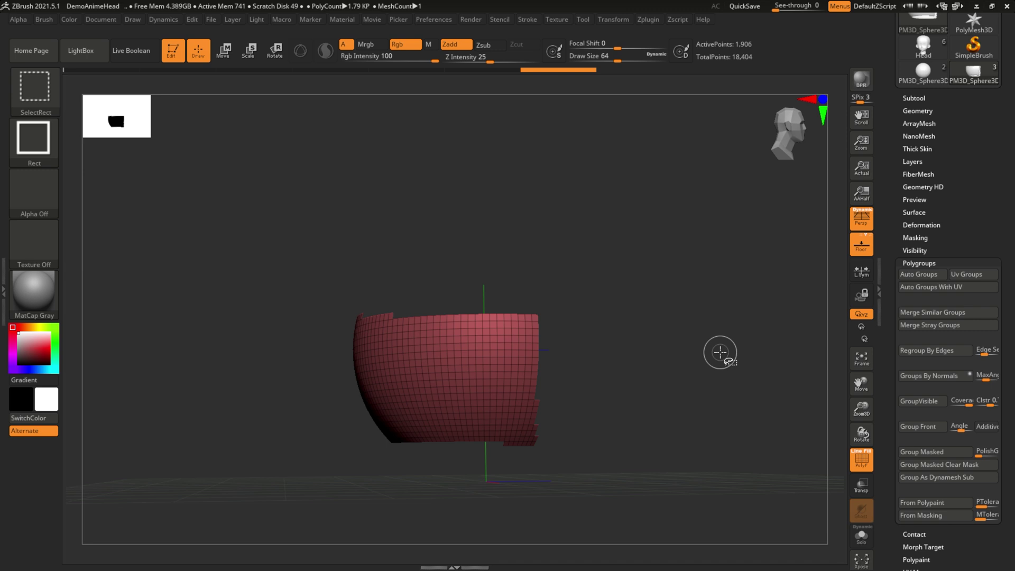
pyautogui.keyDown('ctrl'); pyautogui.keyDown('shift'); pyautogui.click(720, 352); pyautogui.keyUp('shift'); pyautogui.keyUp('ctrl')
pyautogui.moveTo(720, 352); pyautogui.dragTo(684, 363)
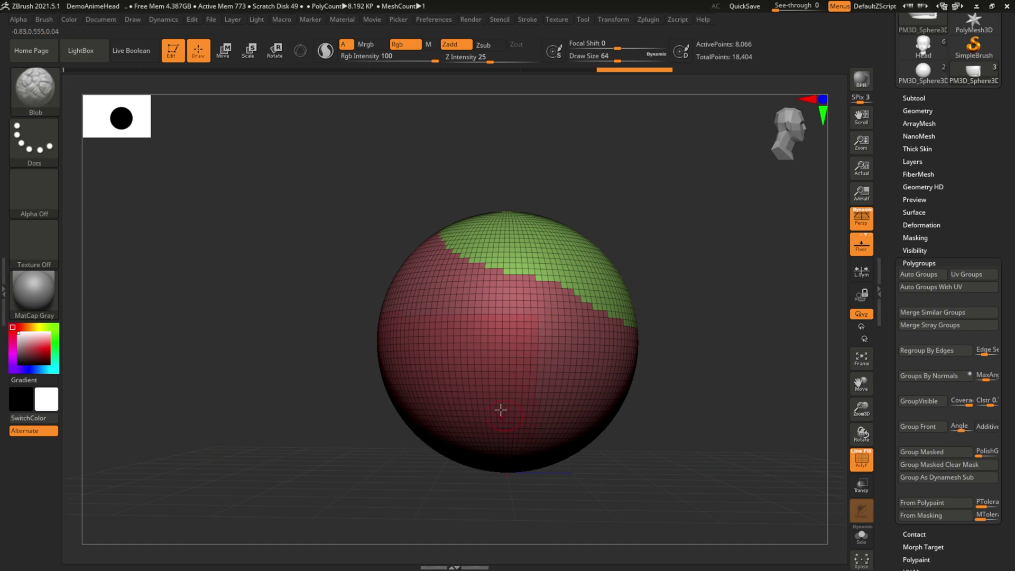
pyautogui.moveTo(675, 342); pyautogui.dragTo(716, 352)
pyautogui.moveTo(643, 351)
pyautogui.mouseDown()
pyautogui.moveTo(650, 344)
pyautogui.moveTo(630, 347)
pyautogui.mouseUp()
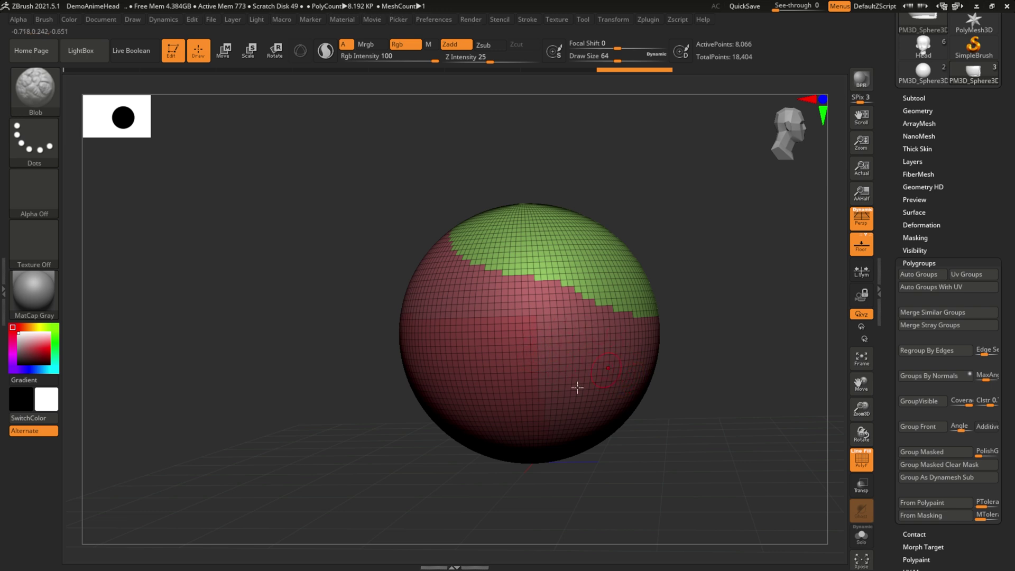
pyautogui.moveTo(708, 326); pyautogui.dragTo(805, 333)
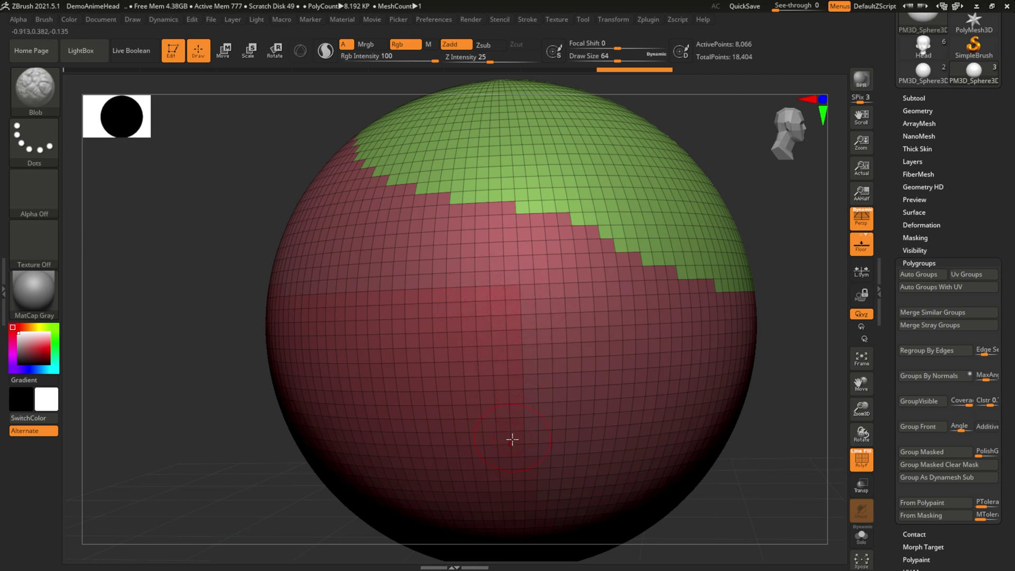
pyautogui.moveTo(700, 218); pyautogui.dragTo(734, 301)
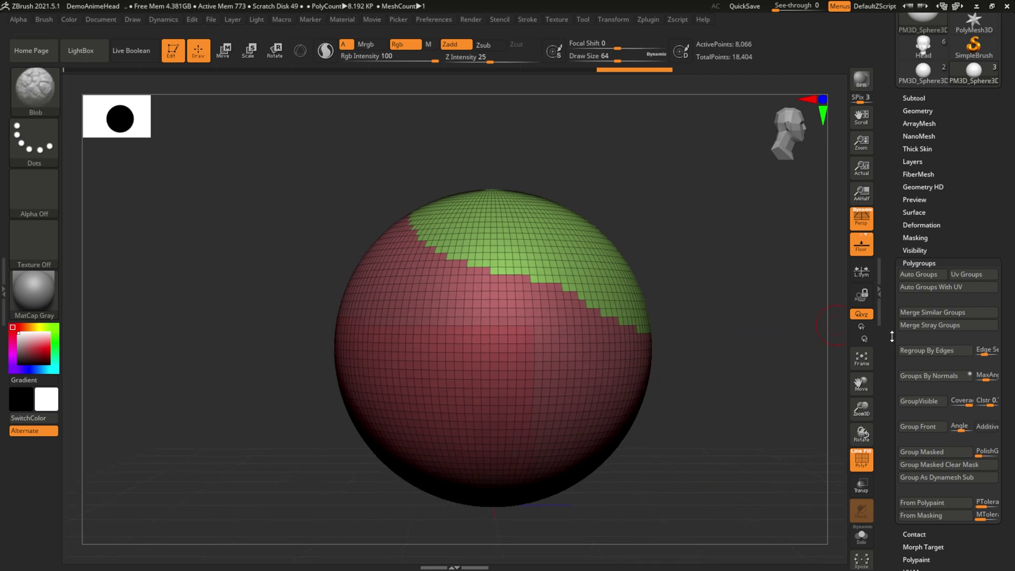